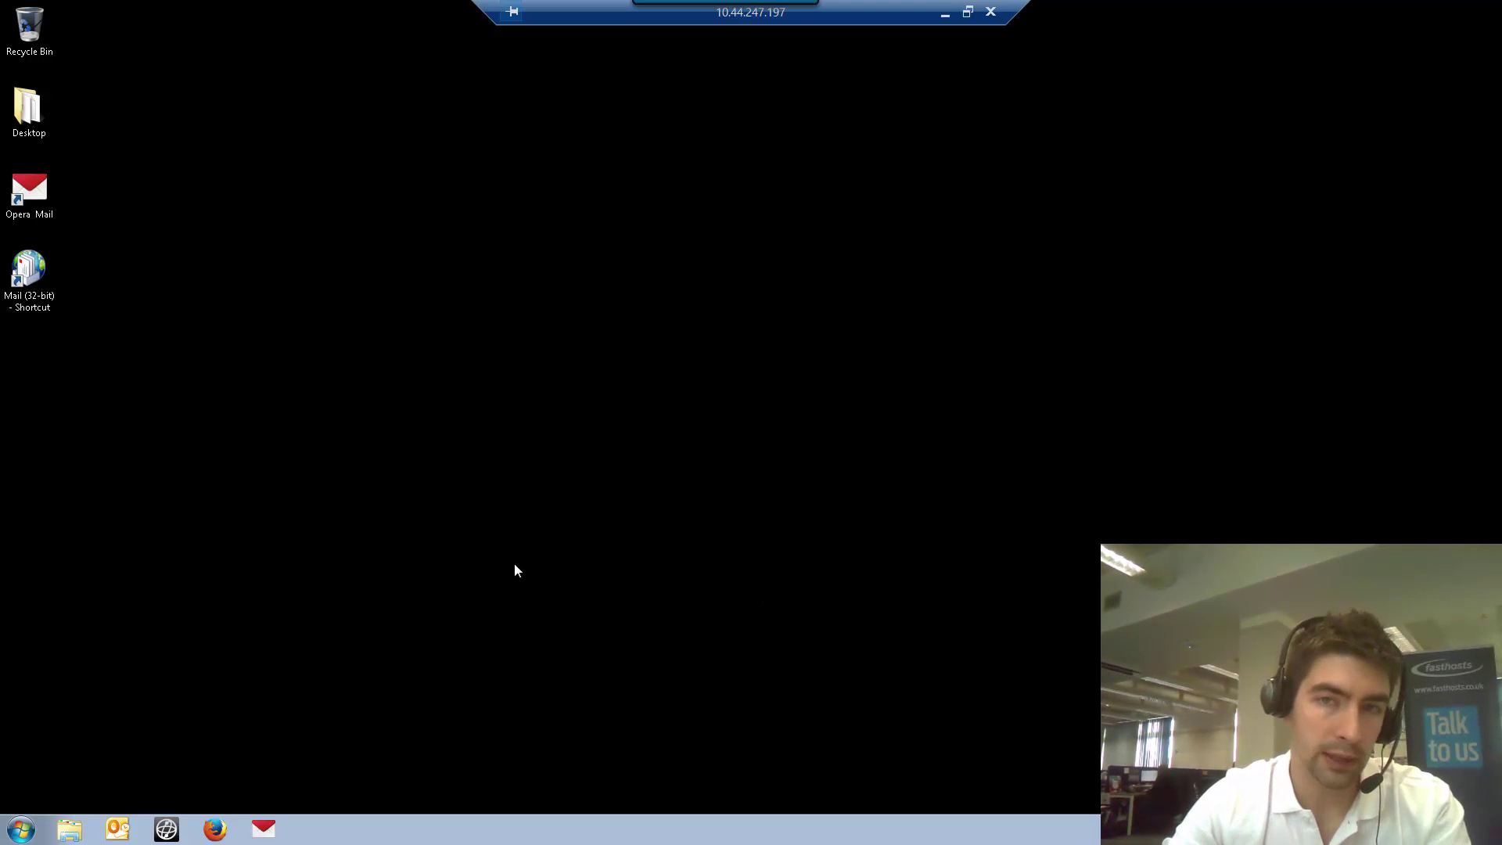
Launch Outlook with the existing profile, then close it again
click(119, 833)
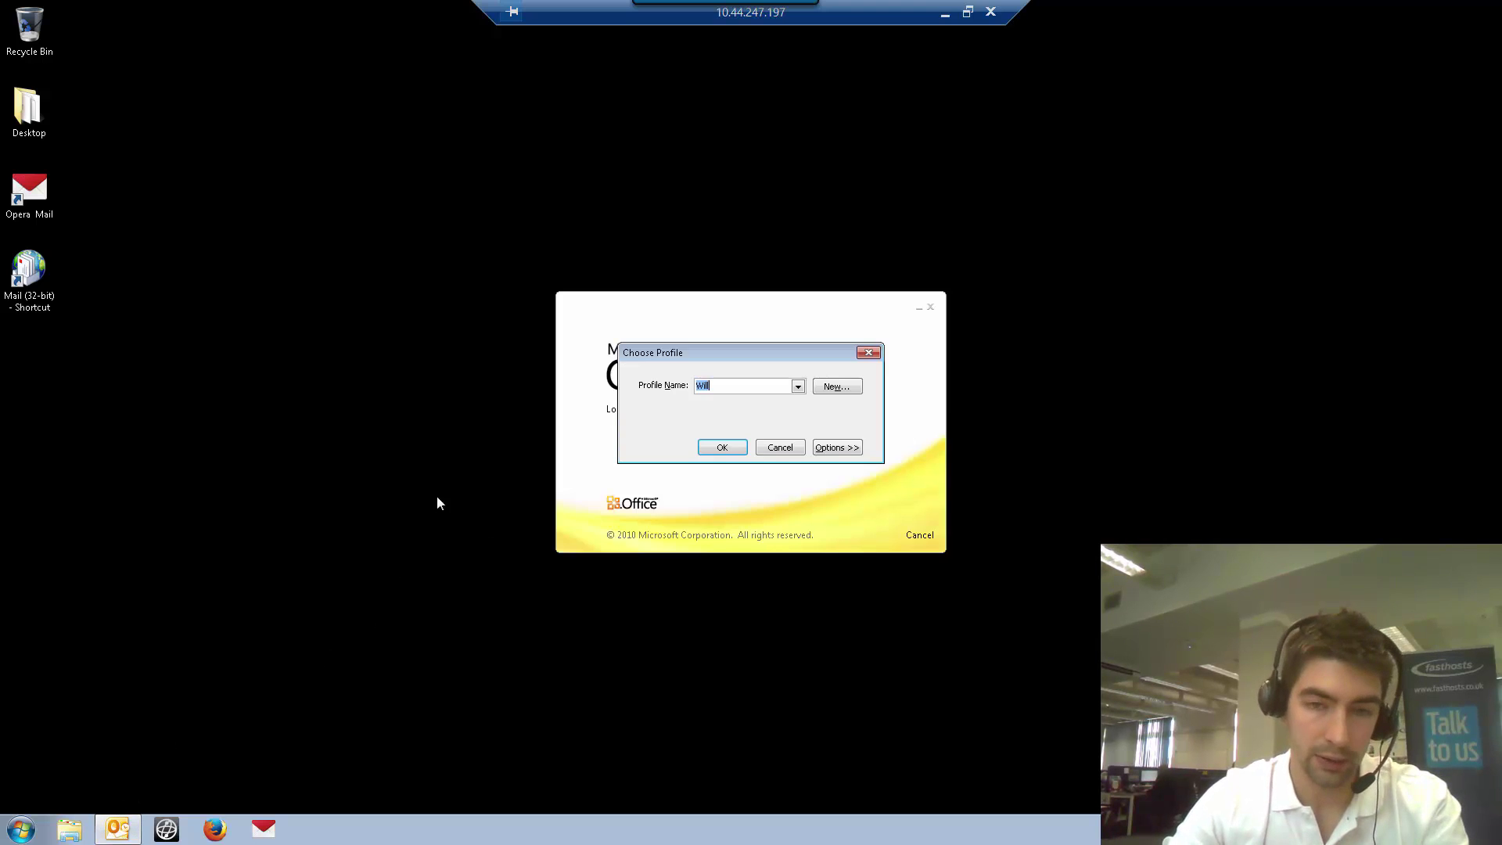
click(798, 387)
click(798, 388)
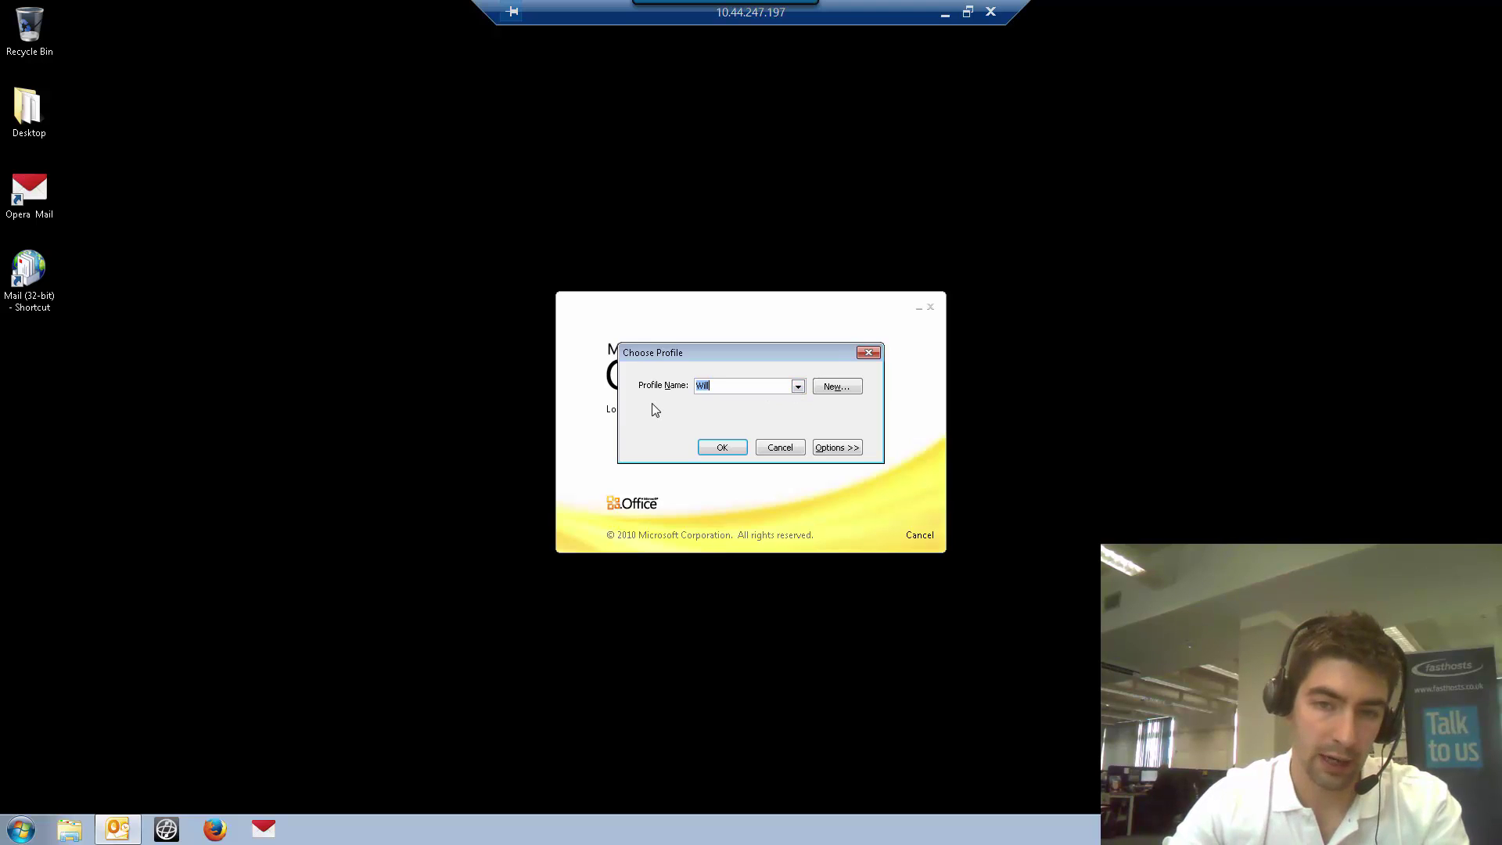
click(726, 448)
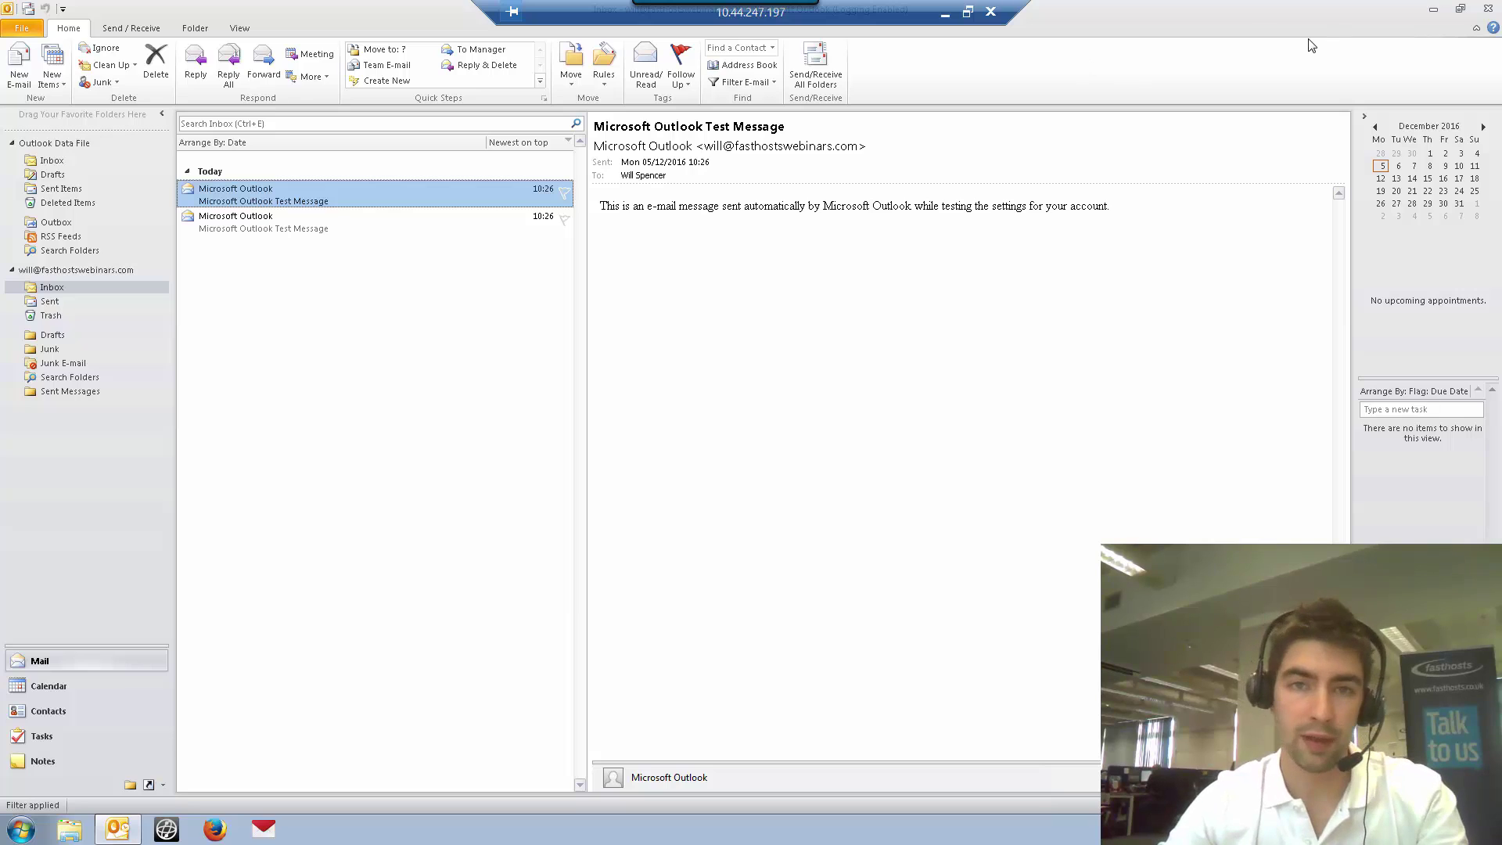
click(1489, 8)
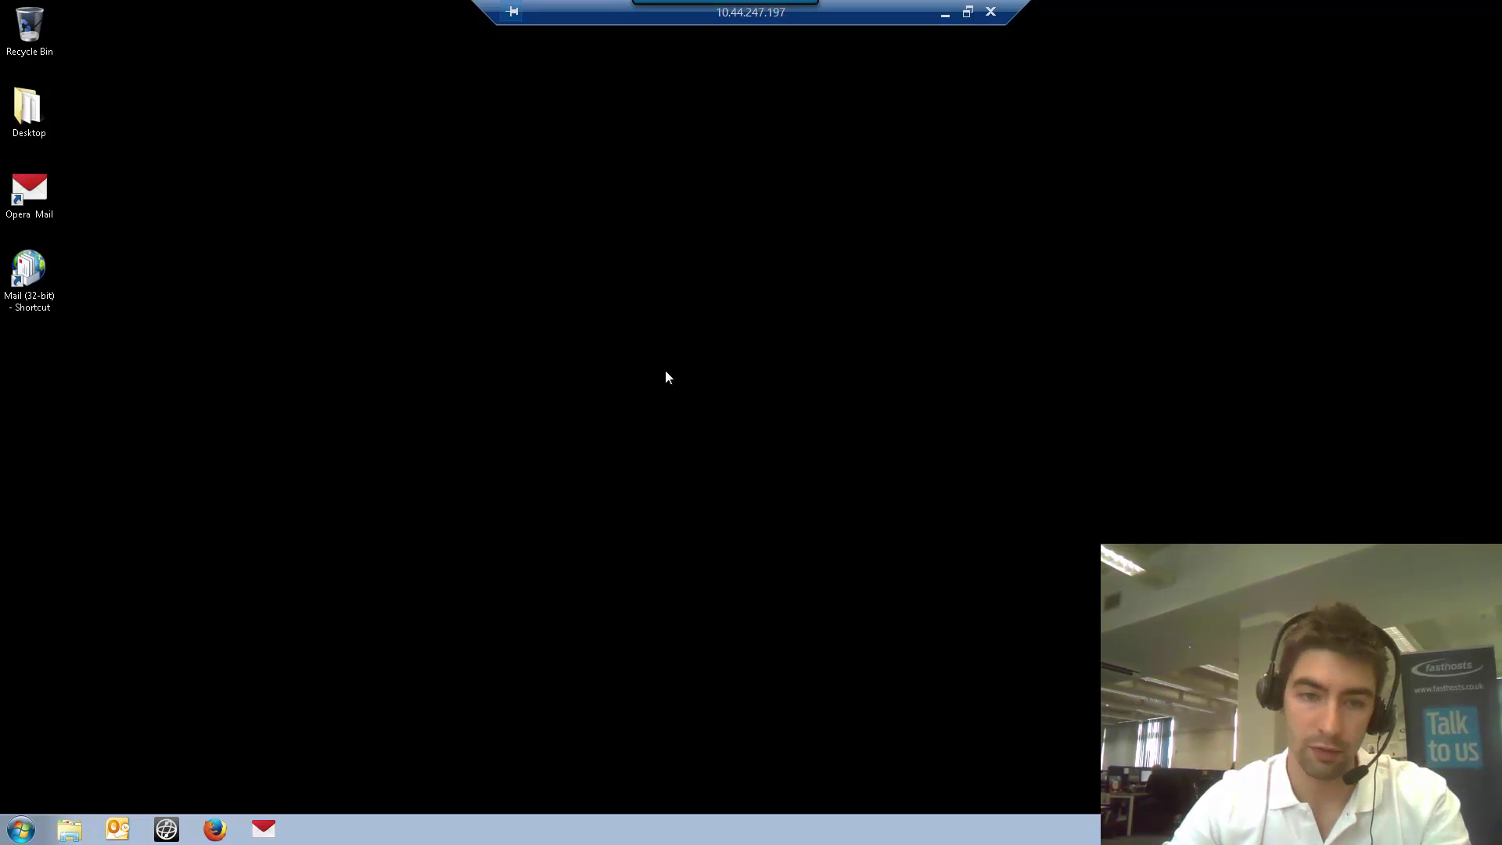
Relaunch Outlook, cancel both the new-profile prompt and the profile chooser, then bring up the Start menu
click(123, 839)
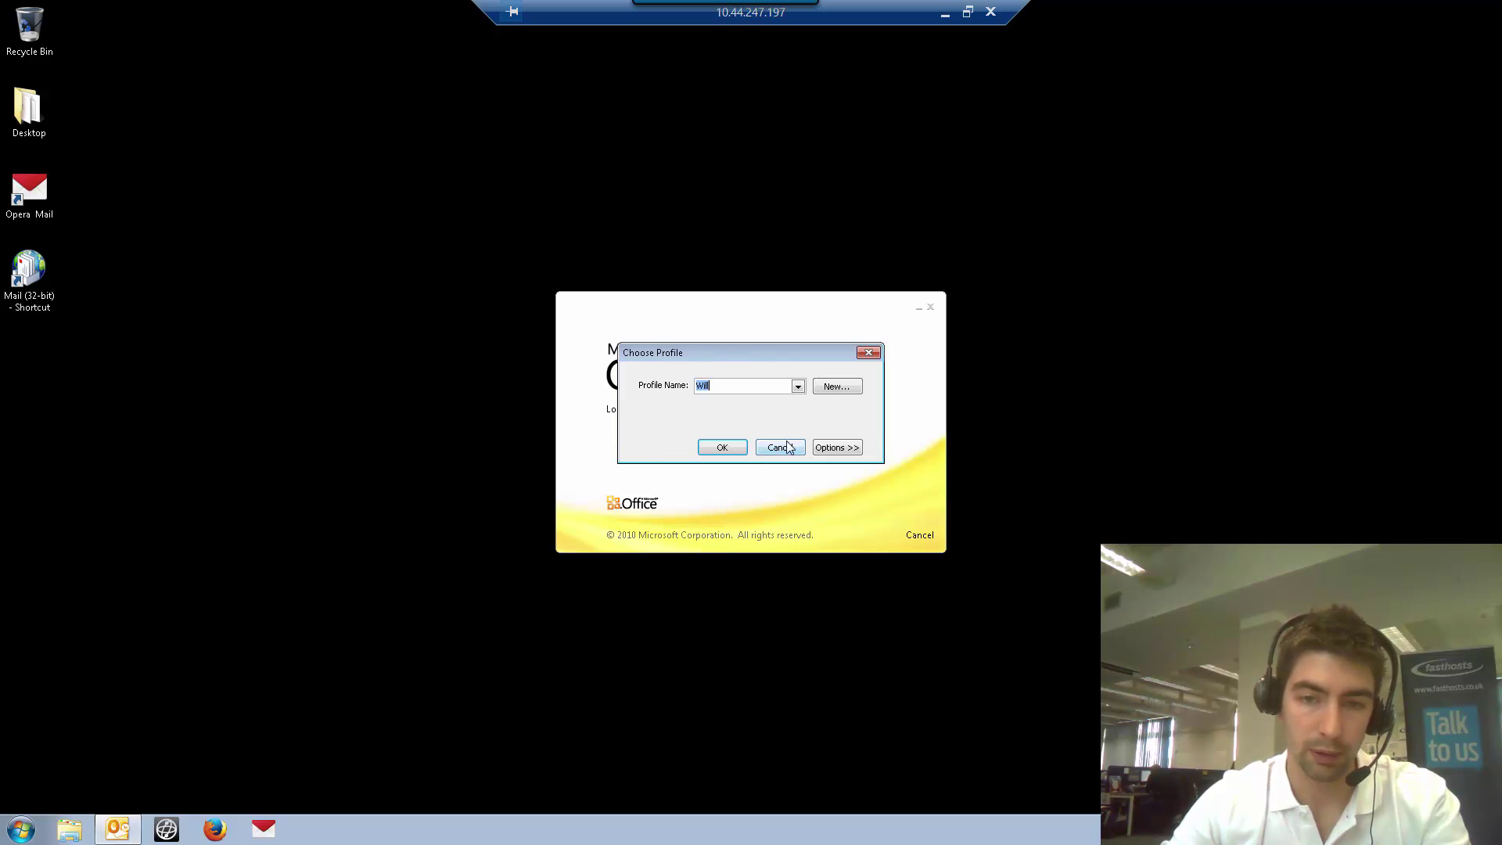
click(848, 392)
click(825, 443)
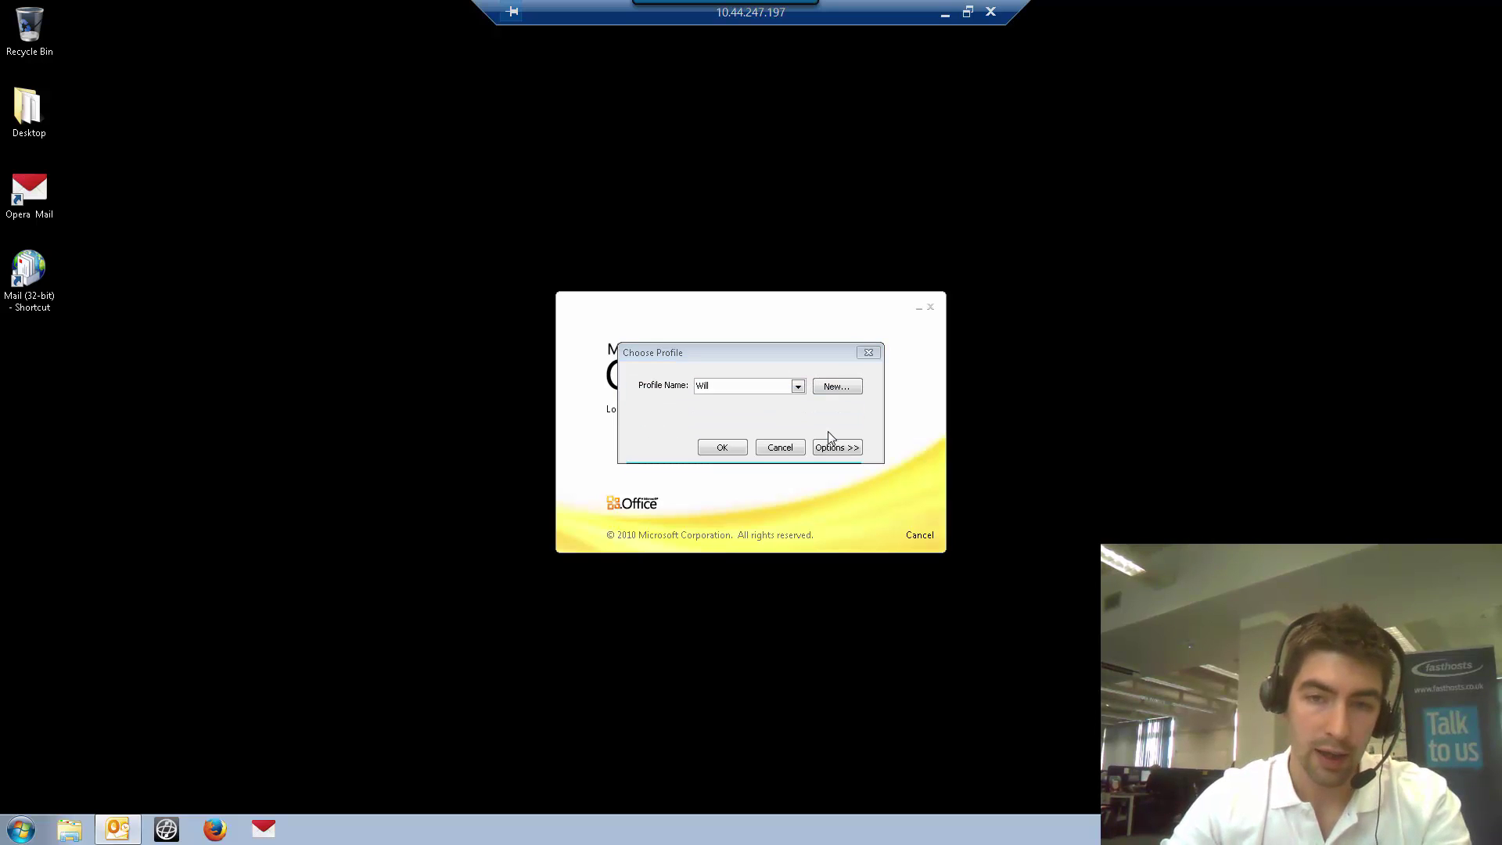
click(780, 448)
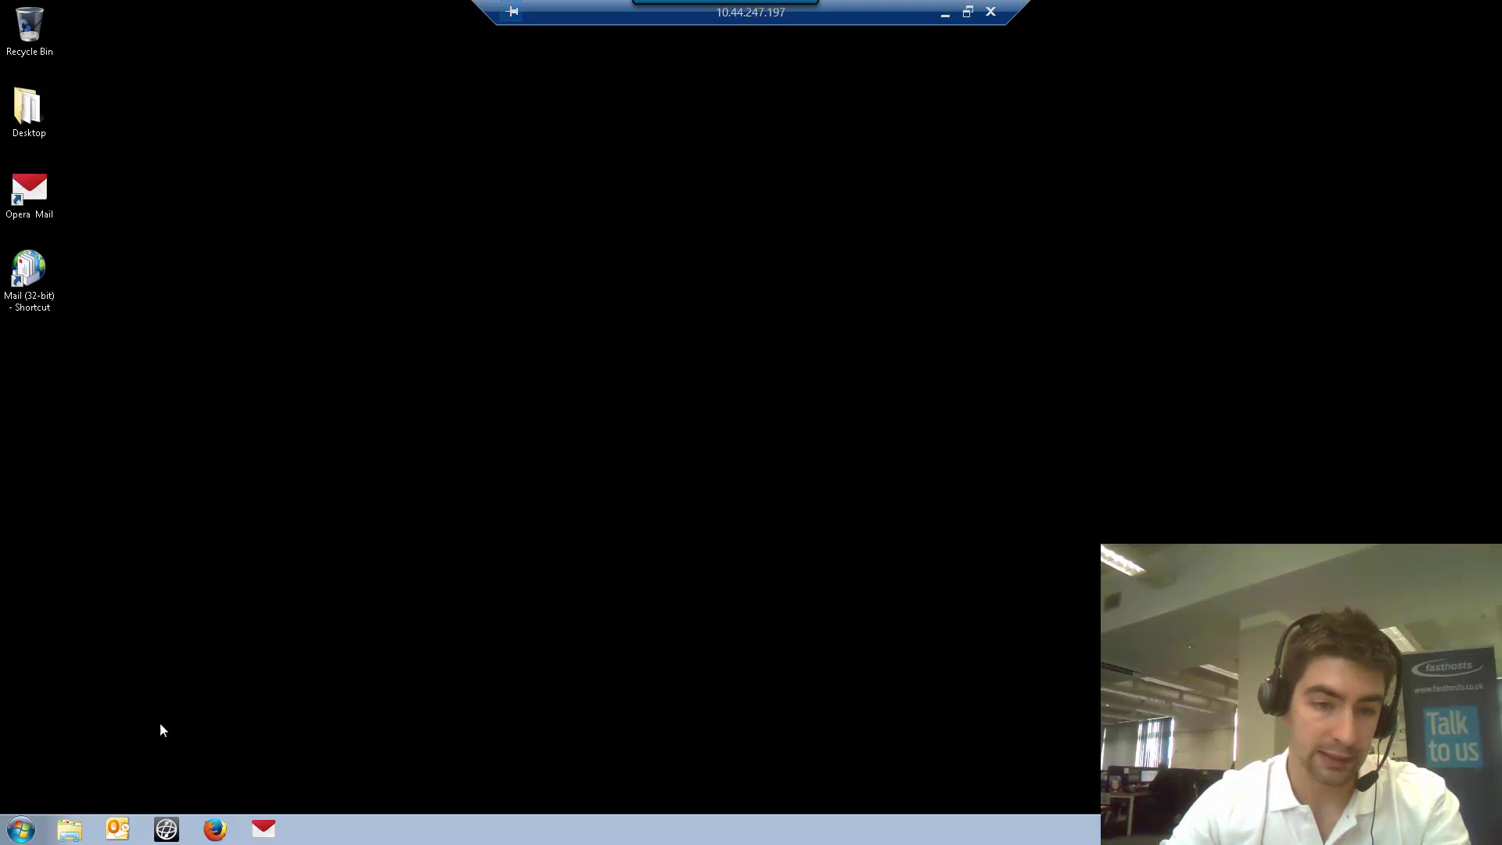
click(11, 834)
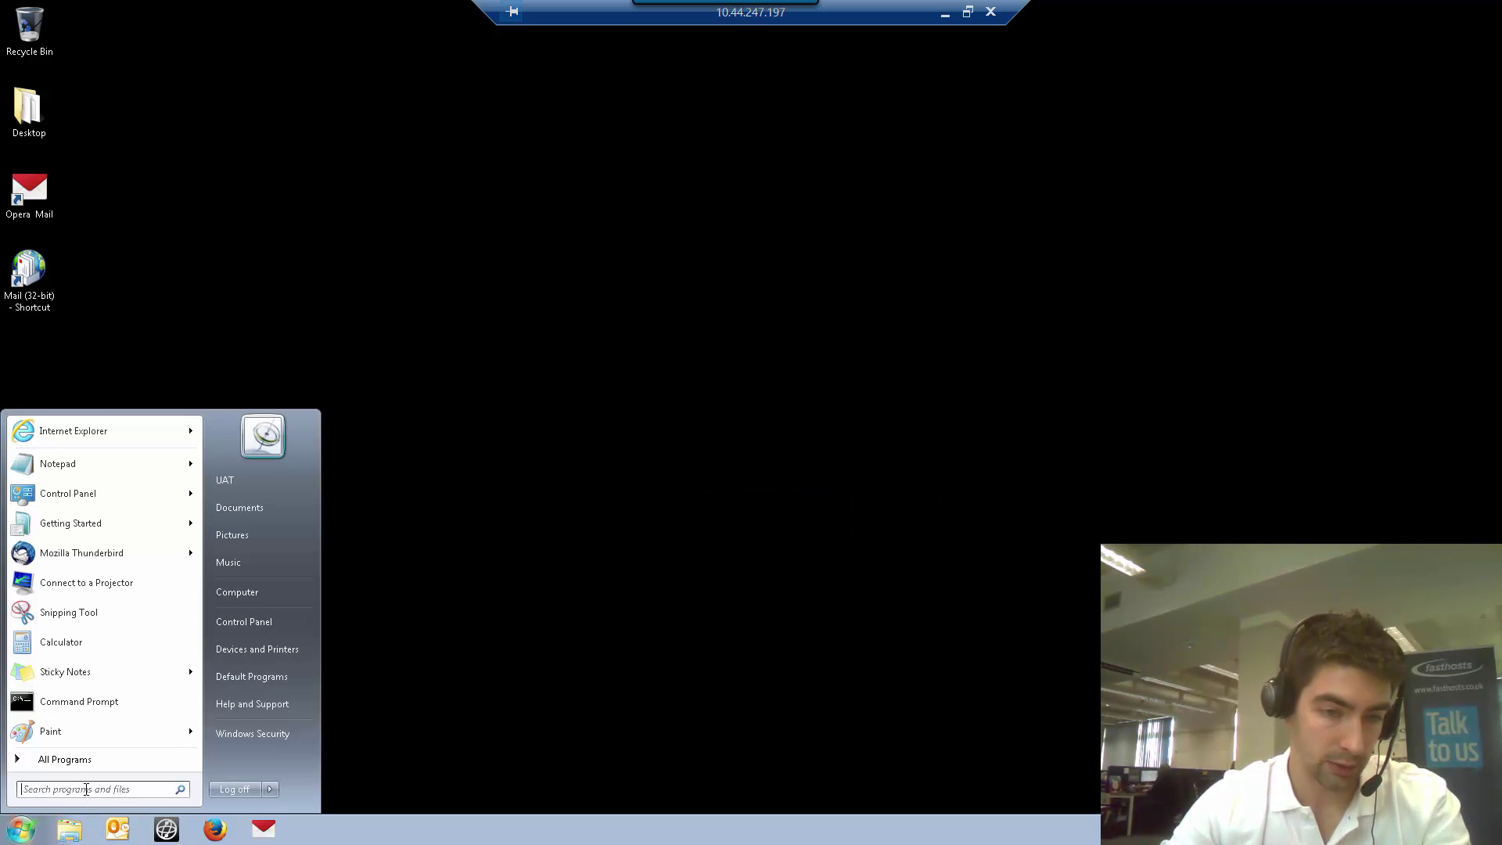
Open Control Panel in small icons view
click(250, 623)
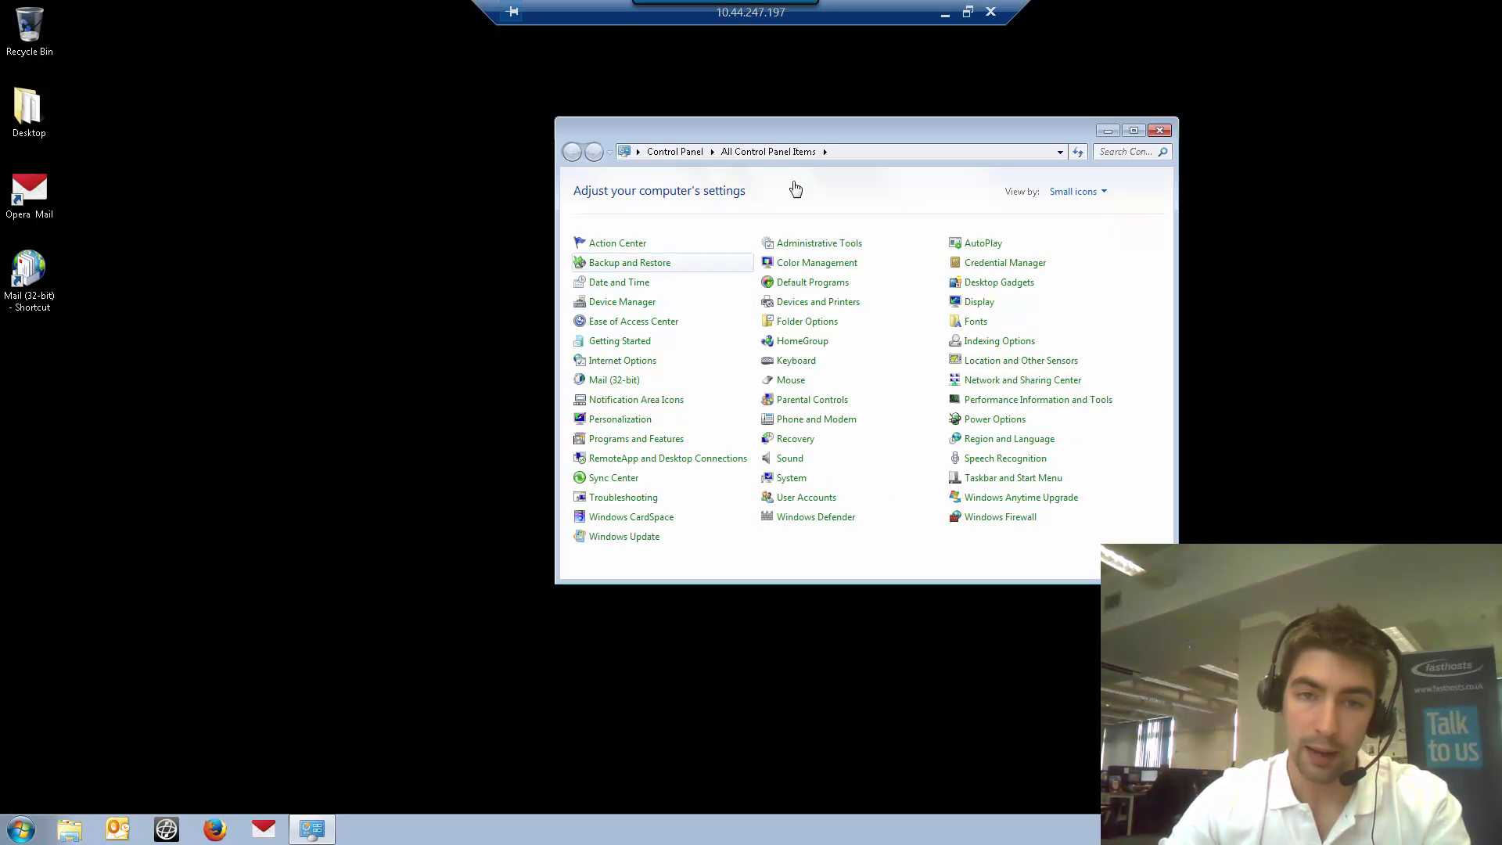
click(1078, 194)
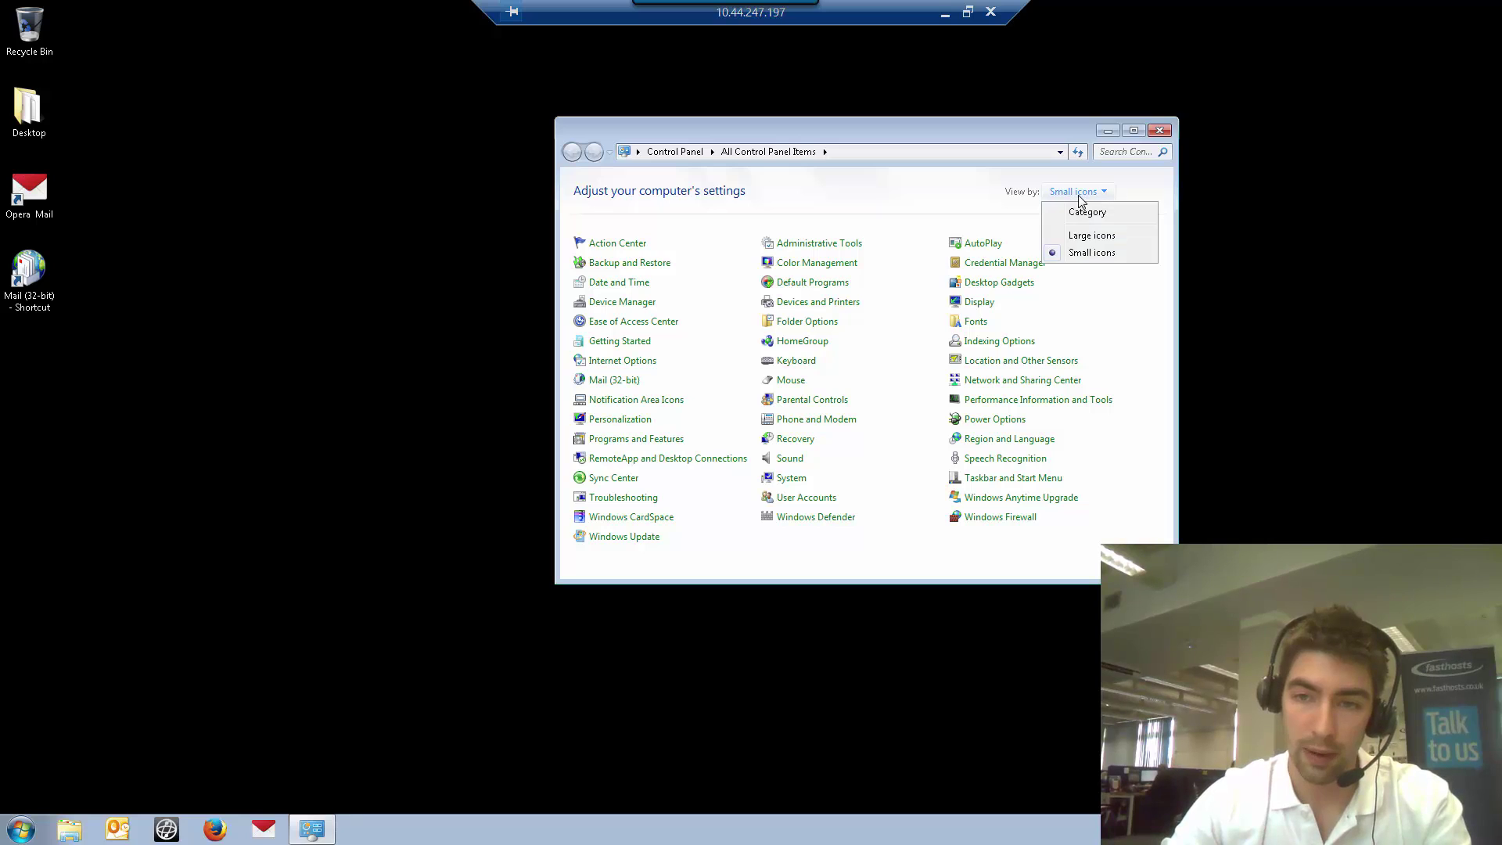
click(1095, 253)
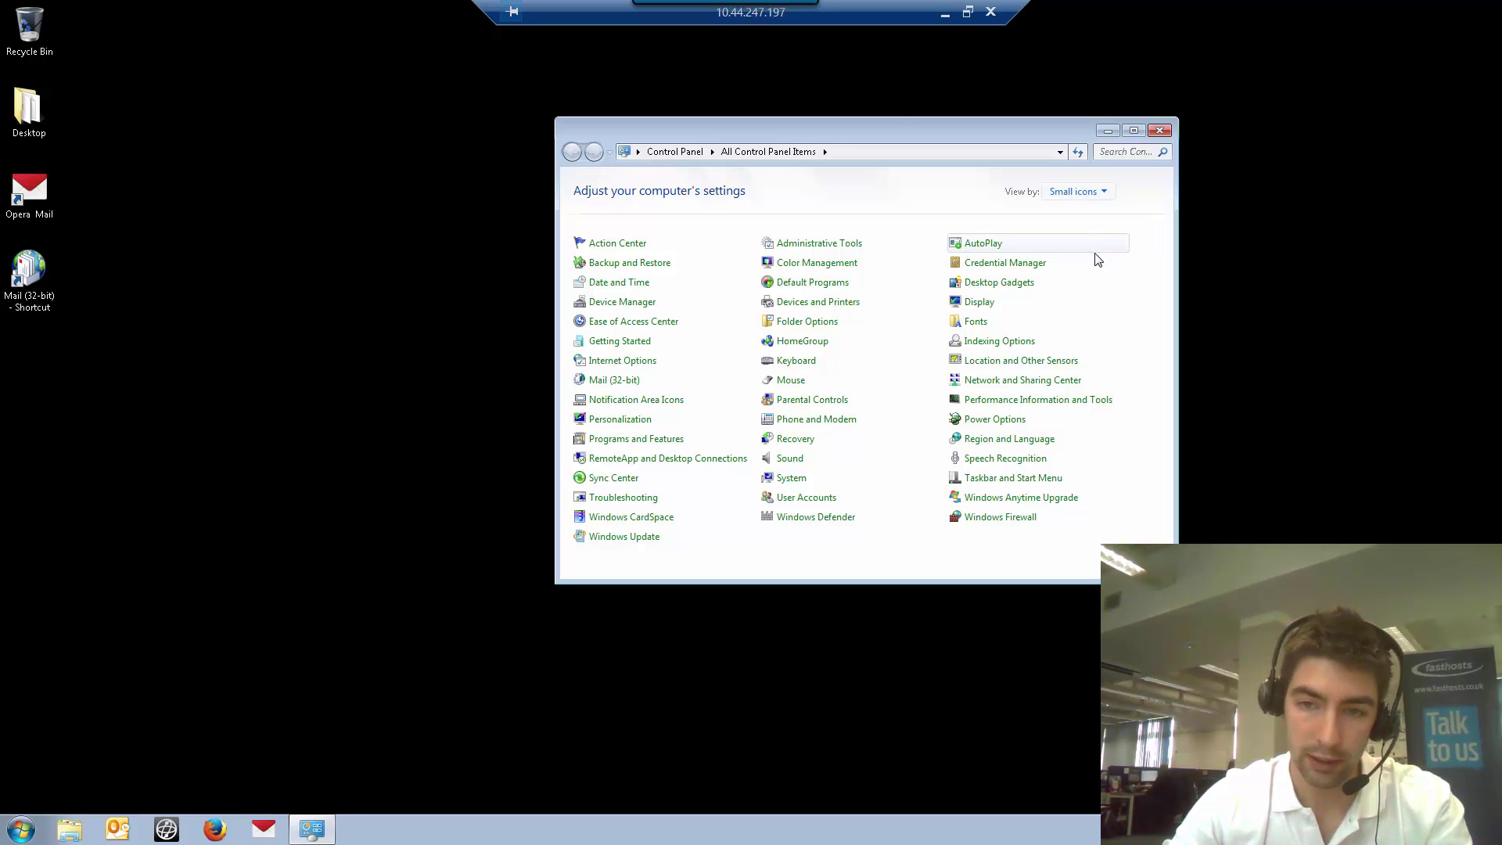
Set Mail (32-bit) profiles to 'Prompt for a profile to be used', then relaunch Outlook
click(610, 383)
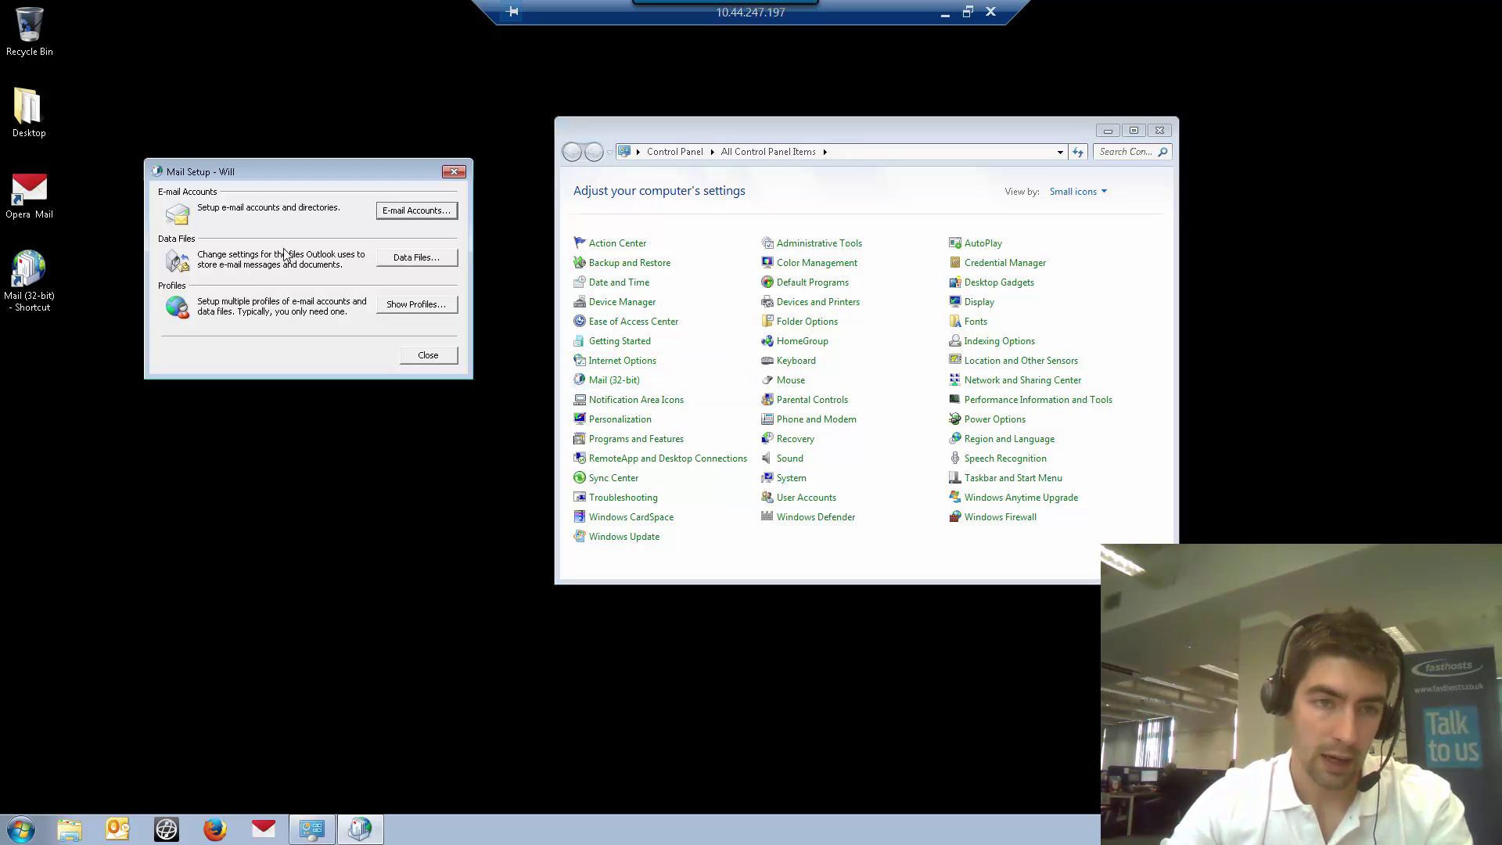
click(410, 305)
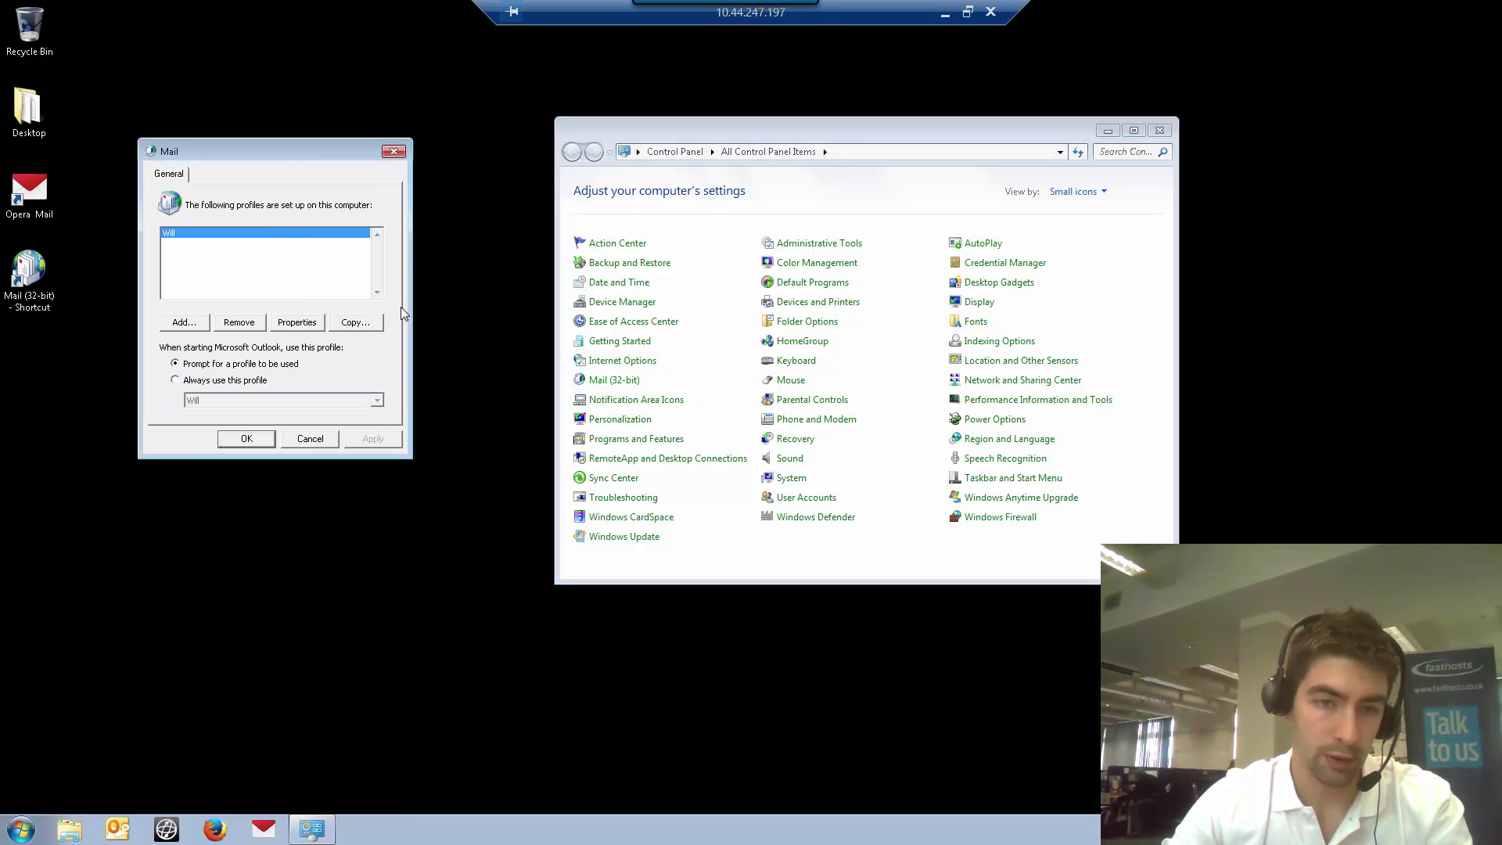
click(223, 382)
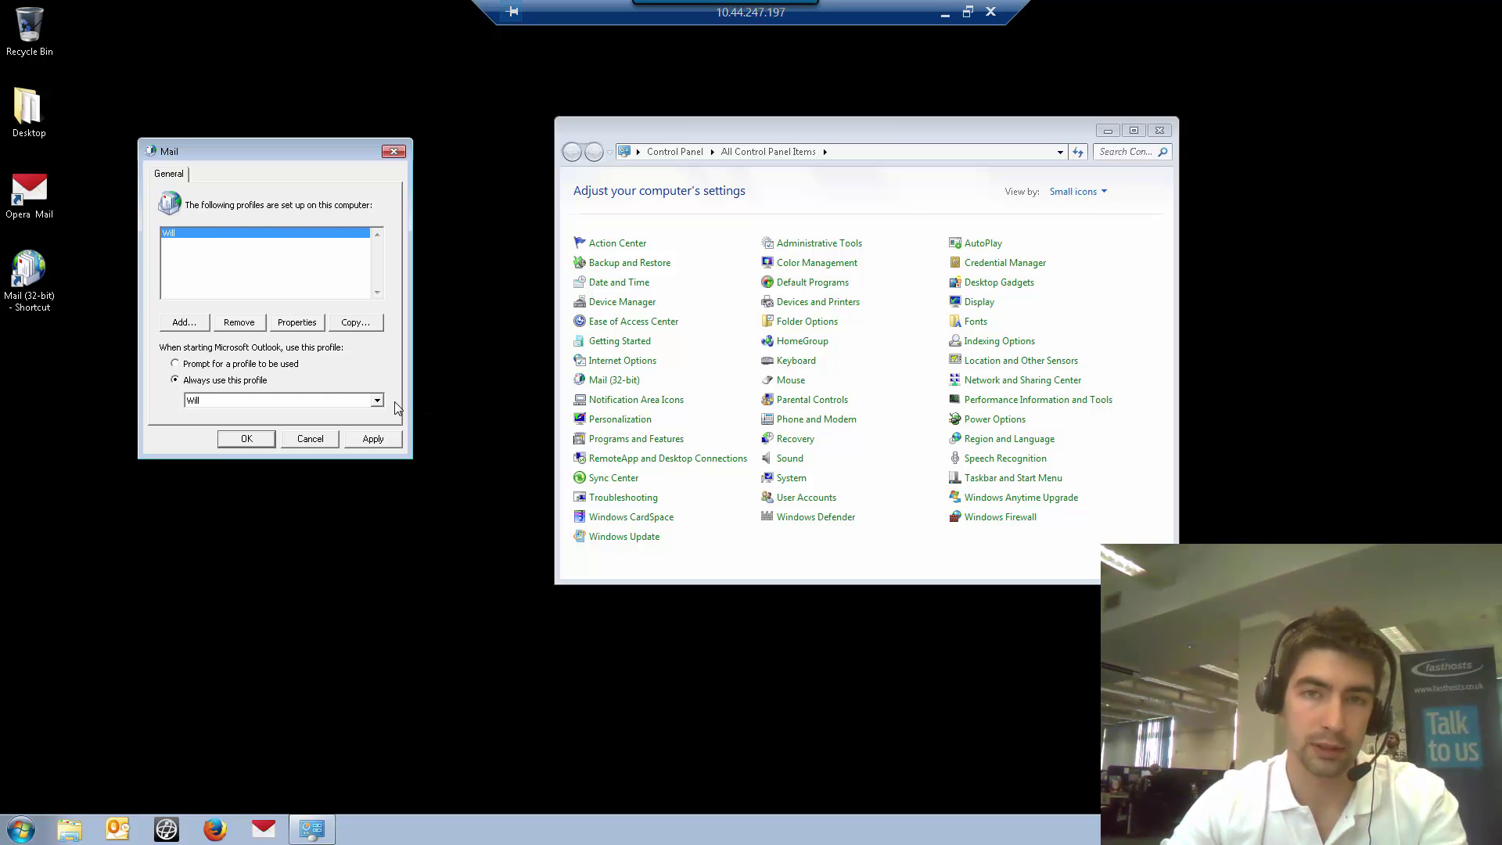
click(242, 365)
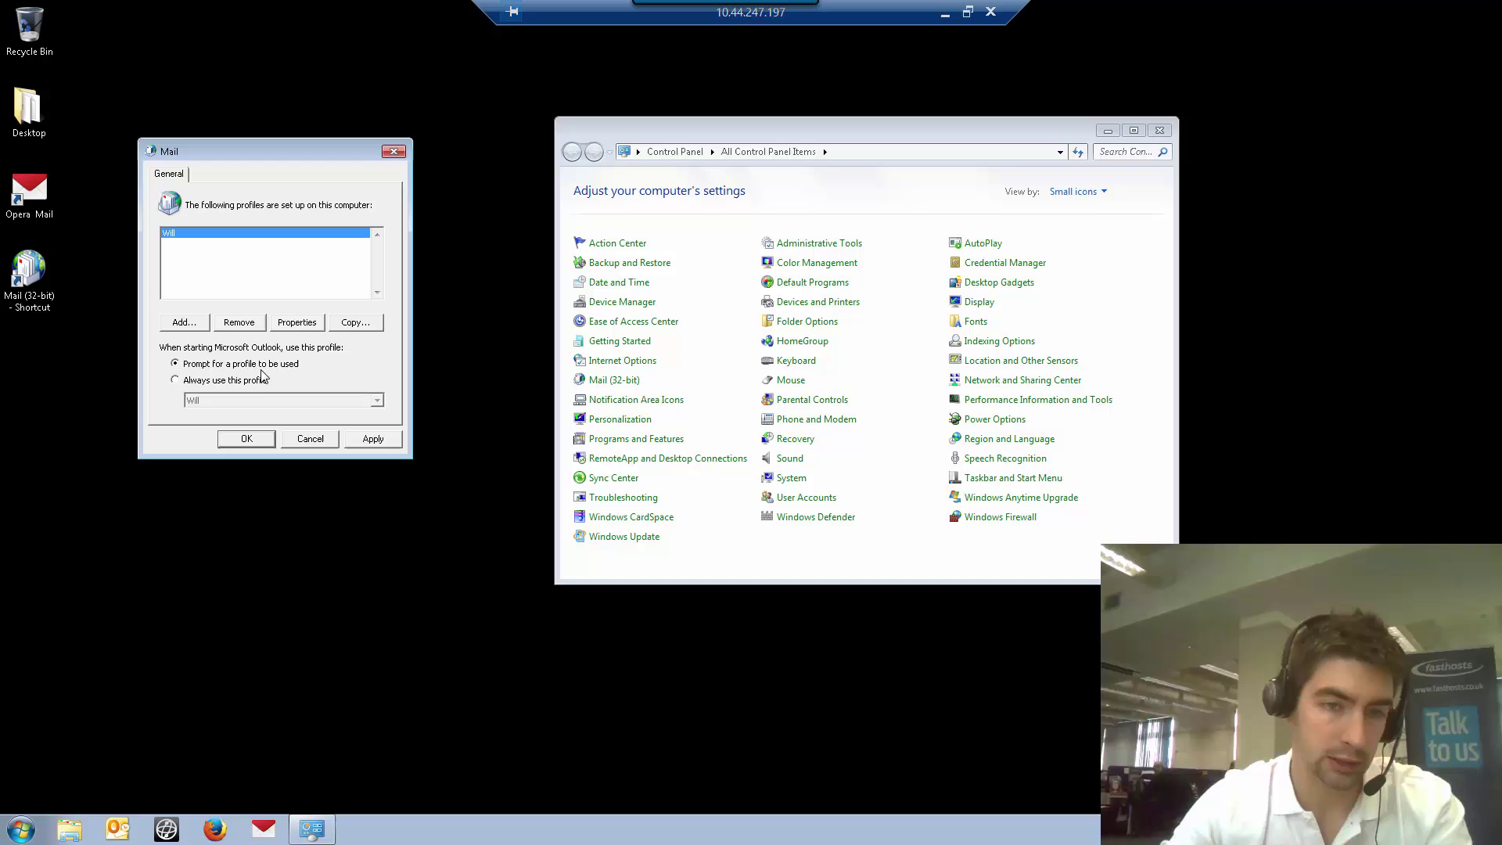
click(367, 440)
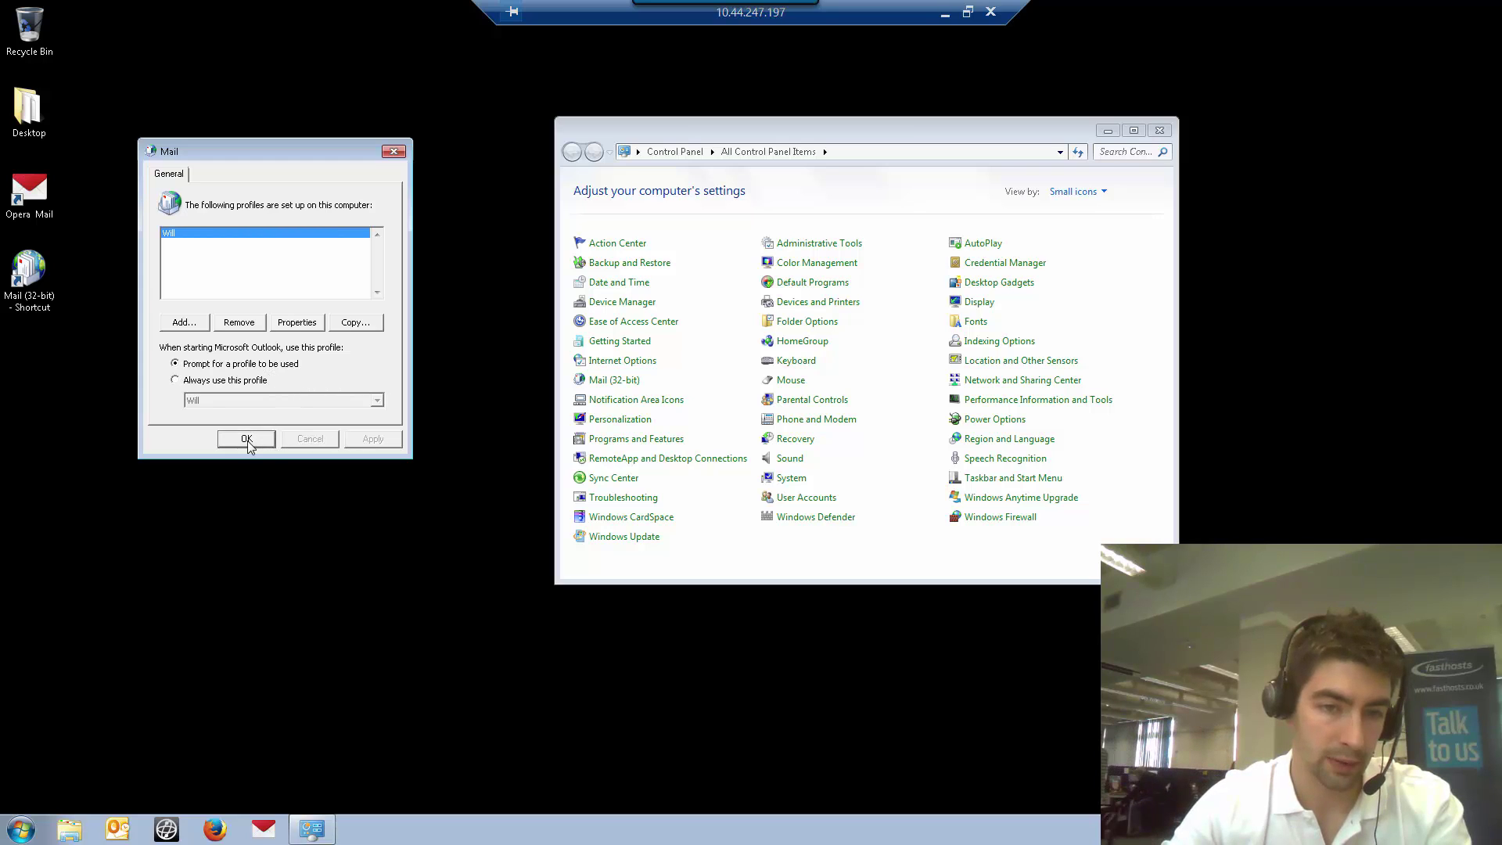
click(248, 439)
click(119, 829)
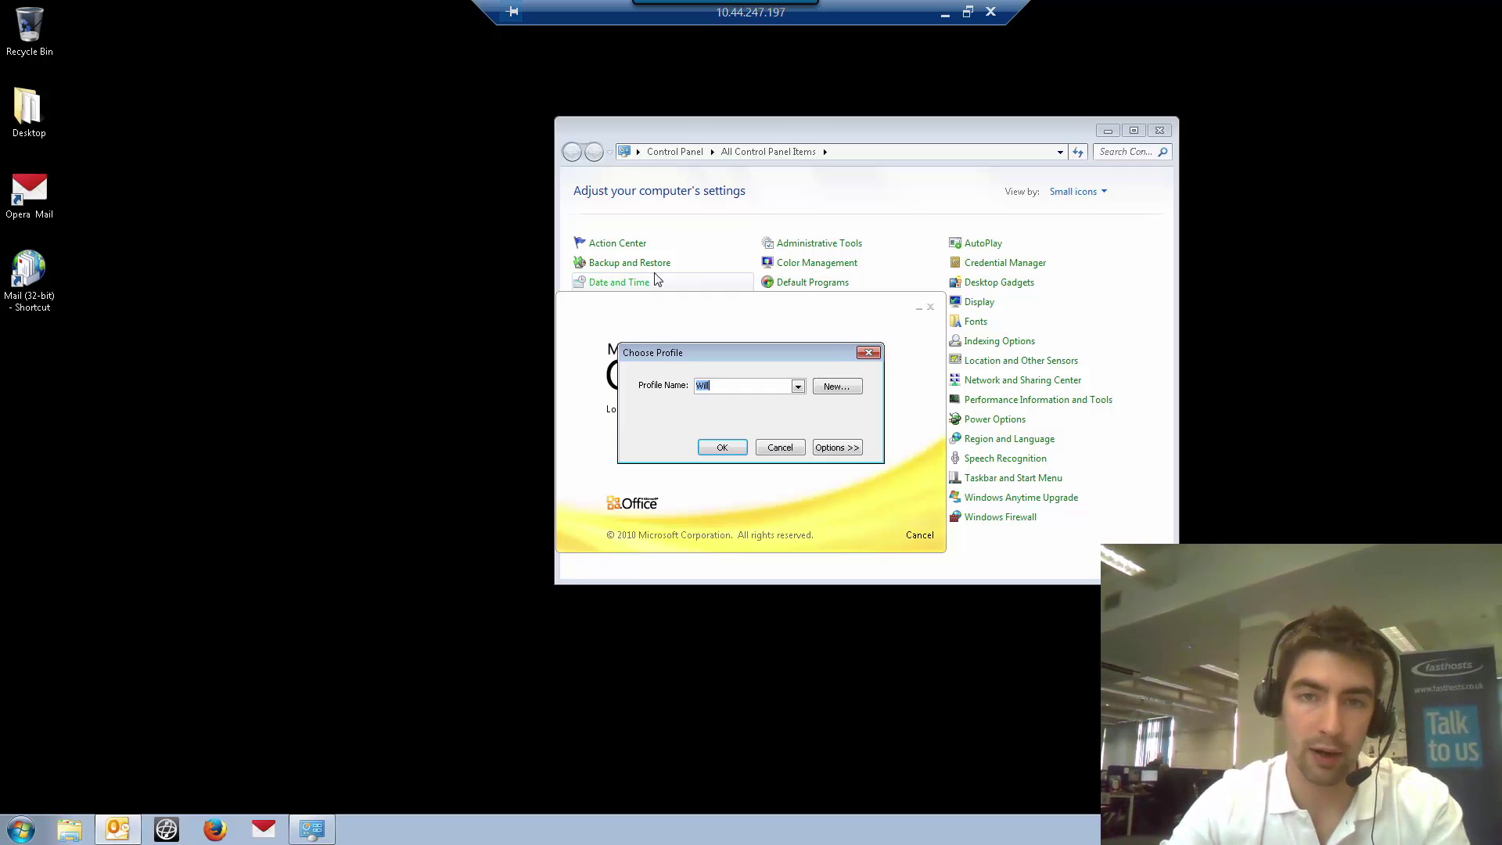
Cancel the New Profile dialog, open Outlook with the existing profile, and close Control Panel
click(835, 387)
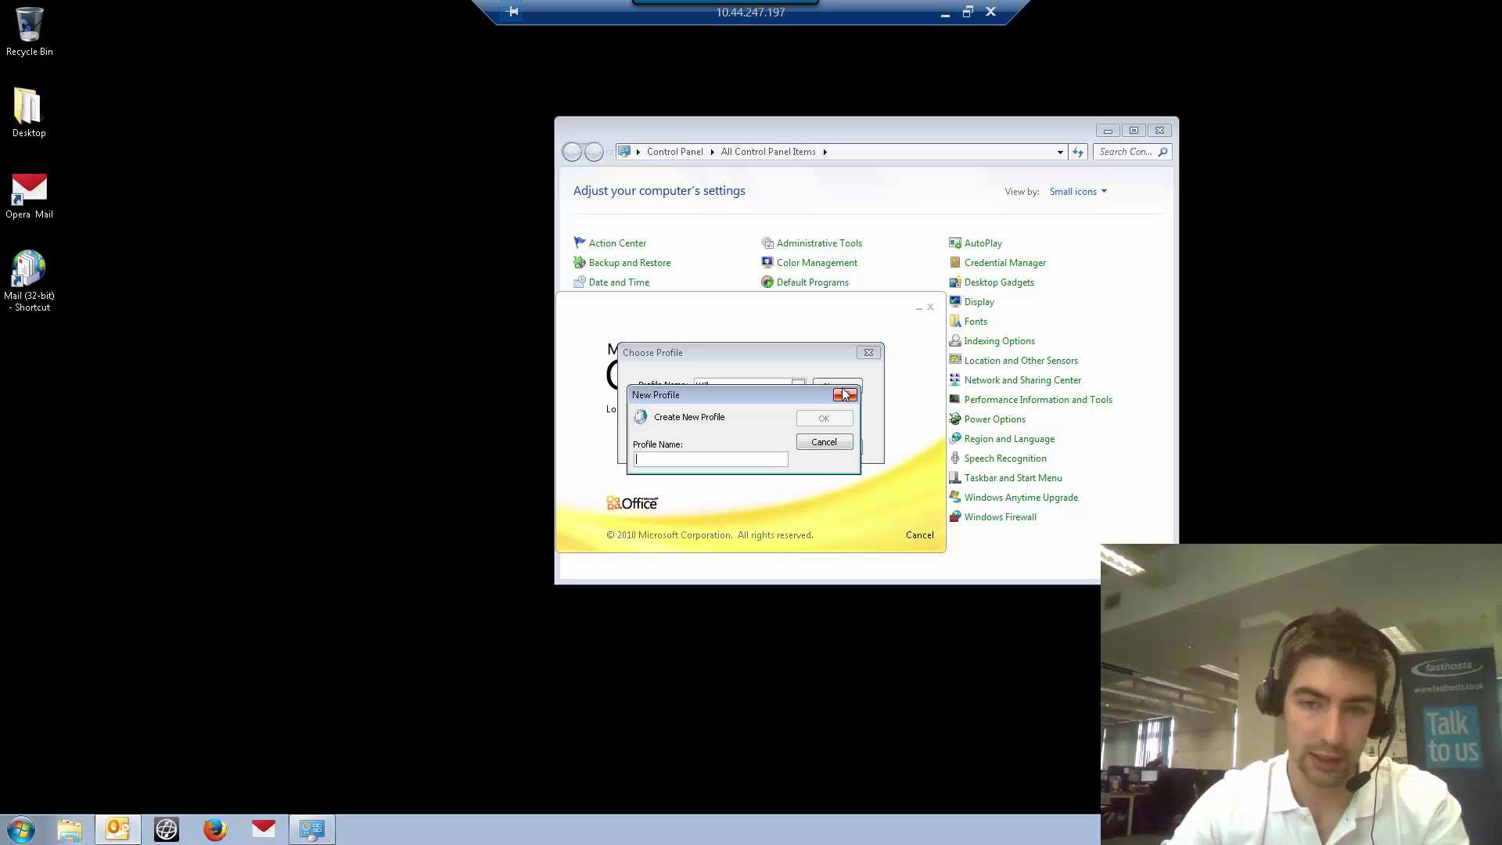
click(834, 444)
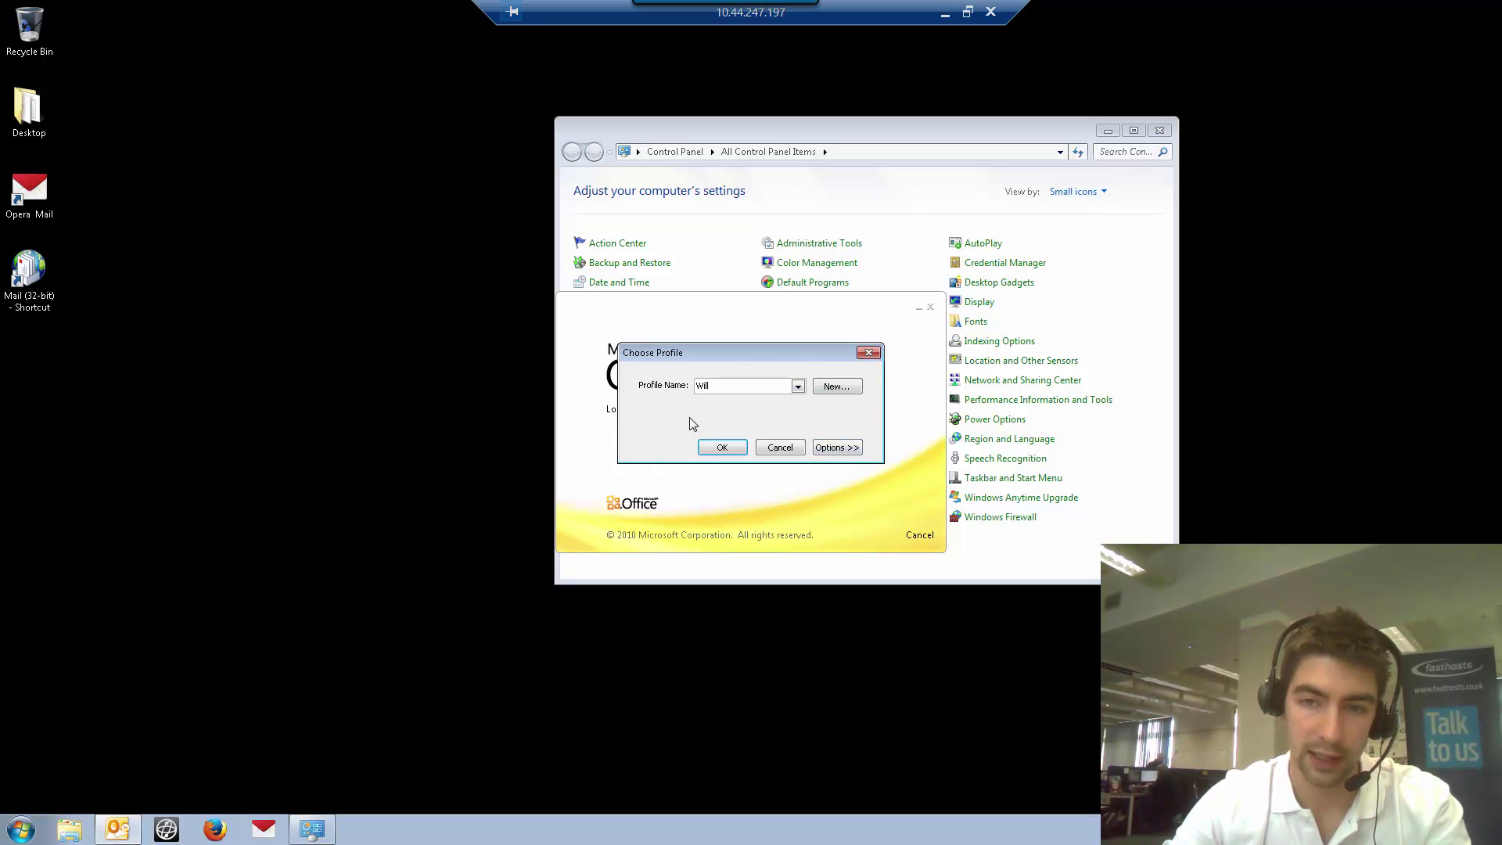
click(733, 449)
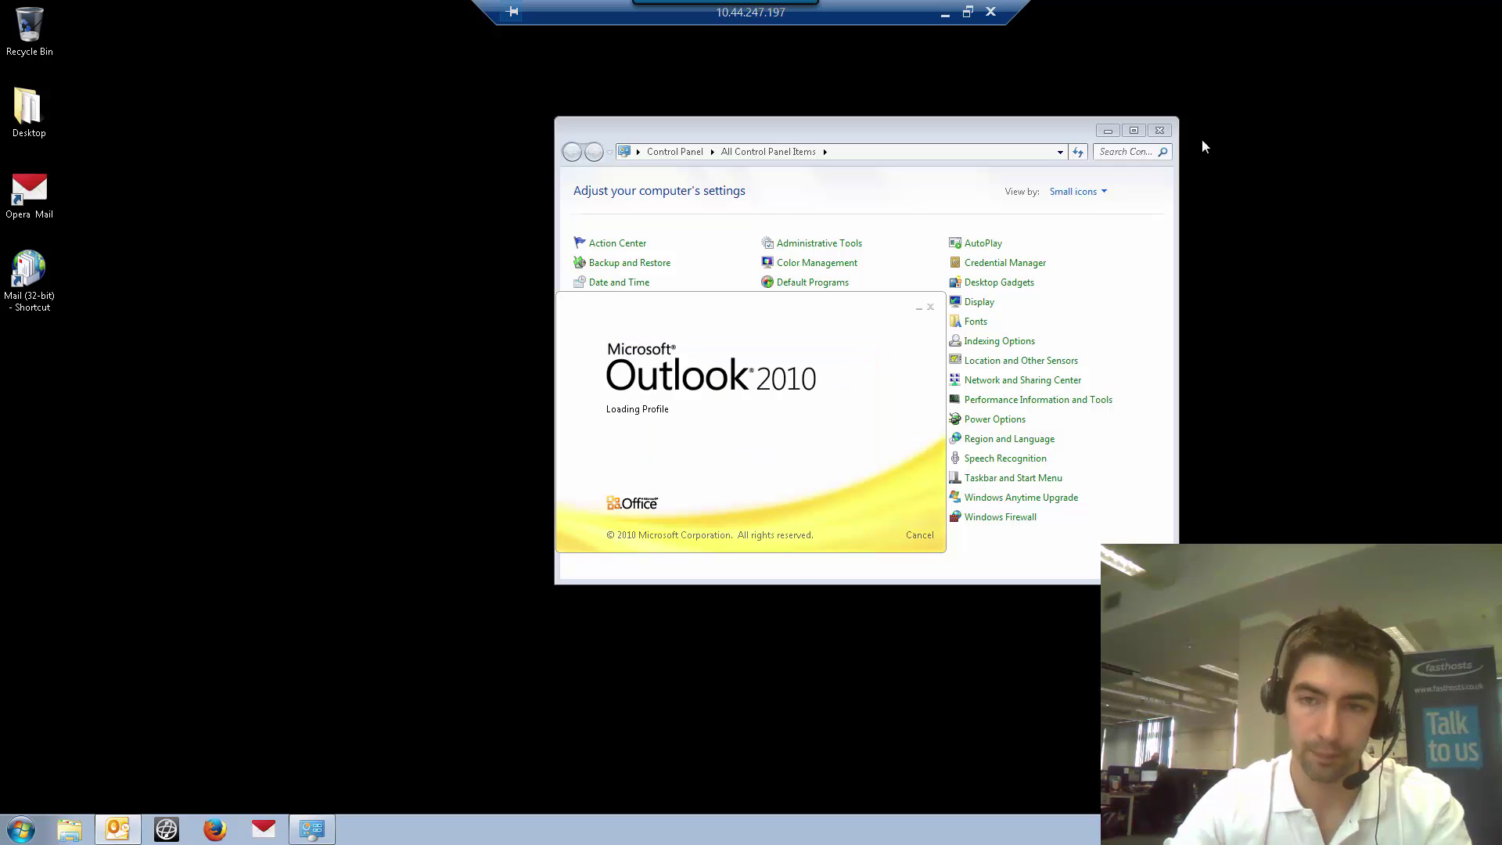
click(1159, 132)
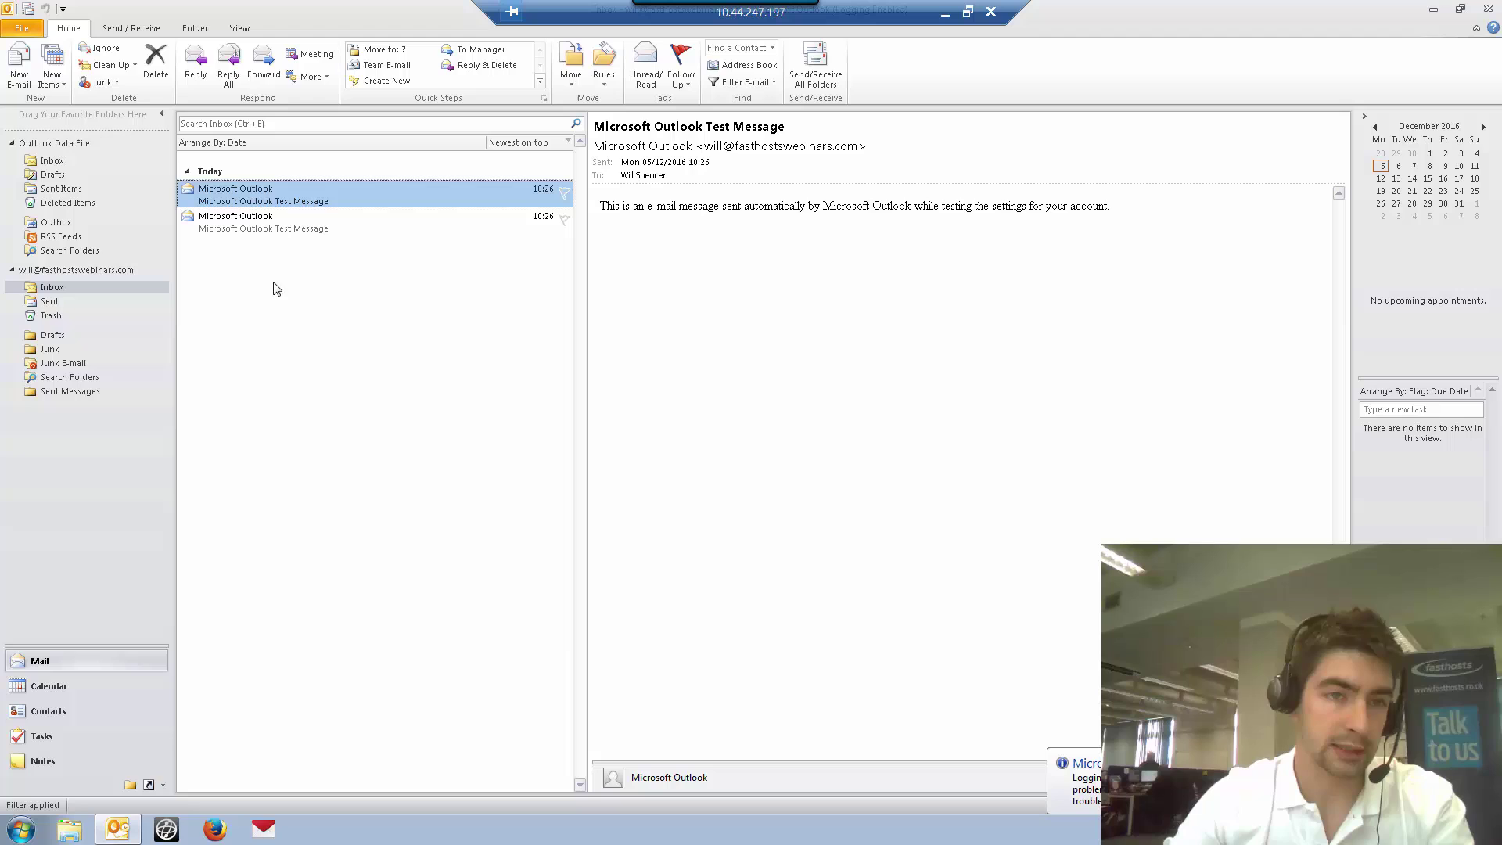
From File > Account Settings, start adding a new account on the E-mail tab and reposition the wizard
click(23, 31)
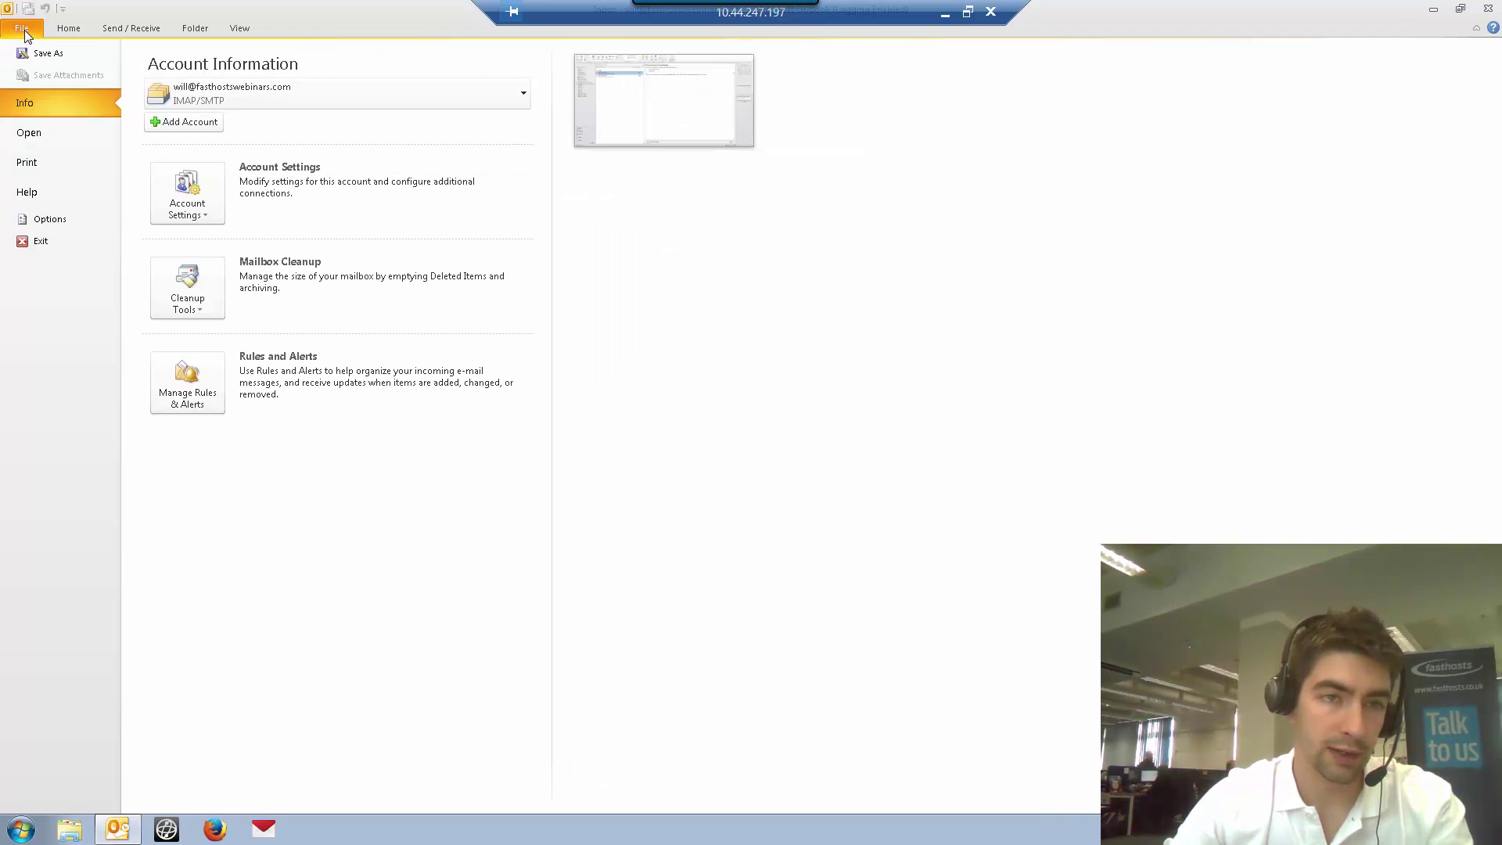
click(176, 205)
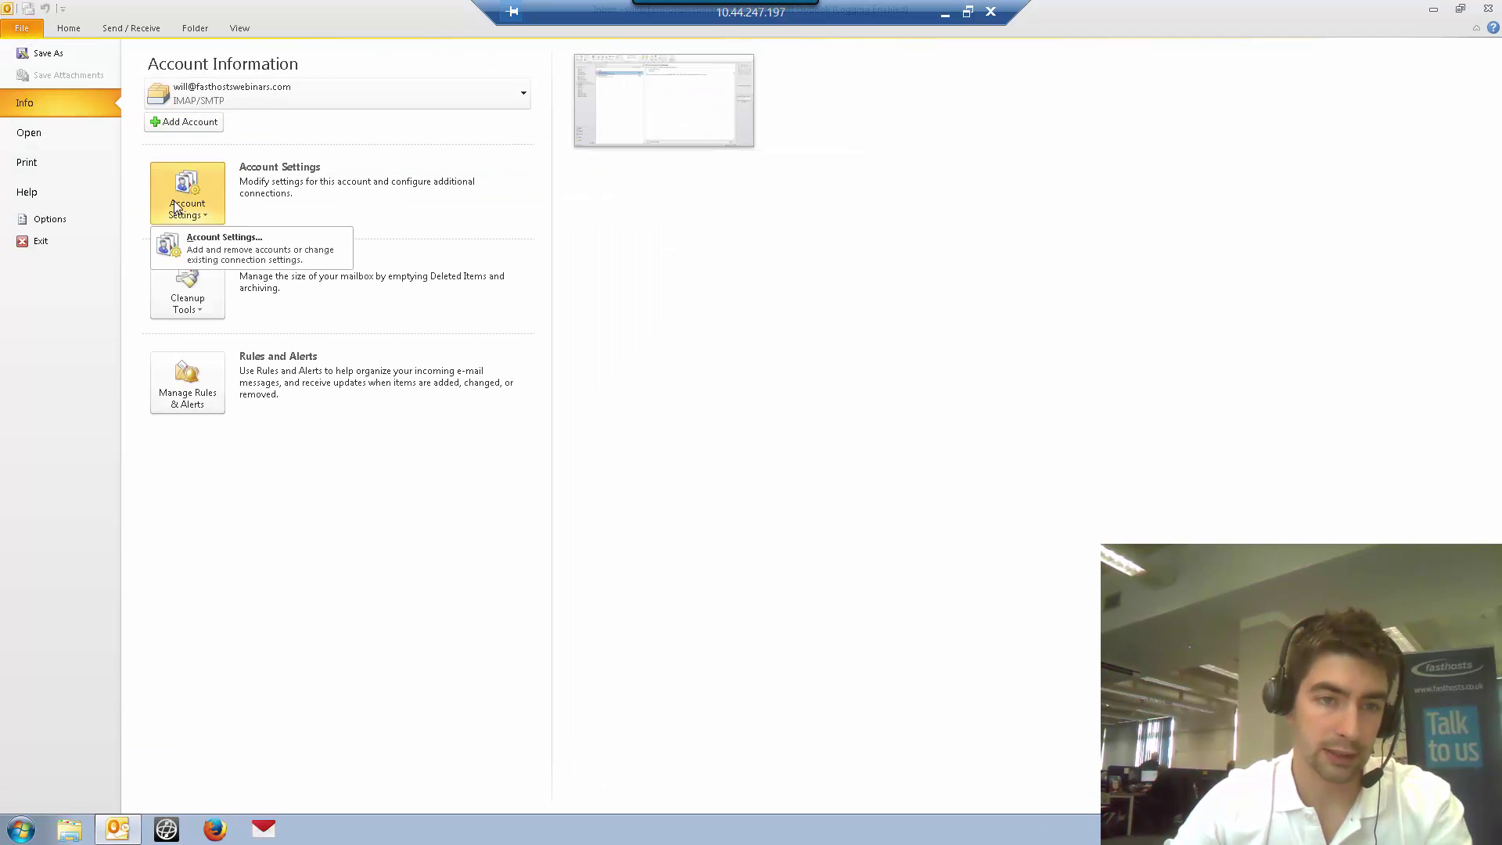
click(242, 257)
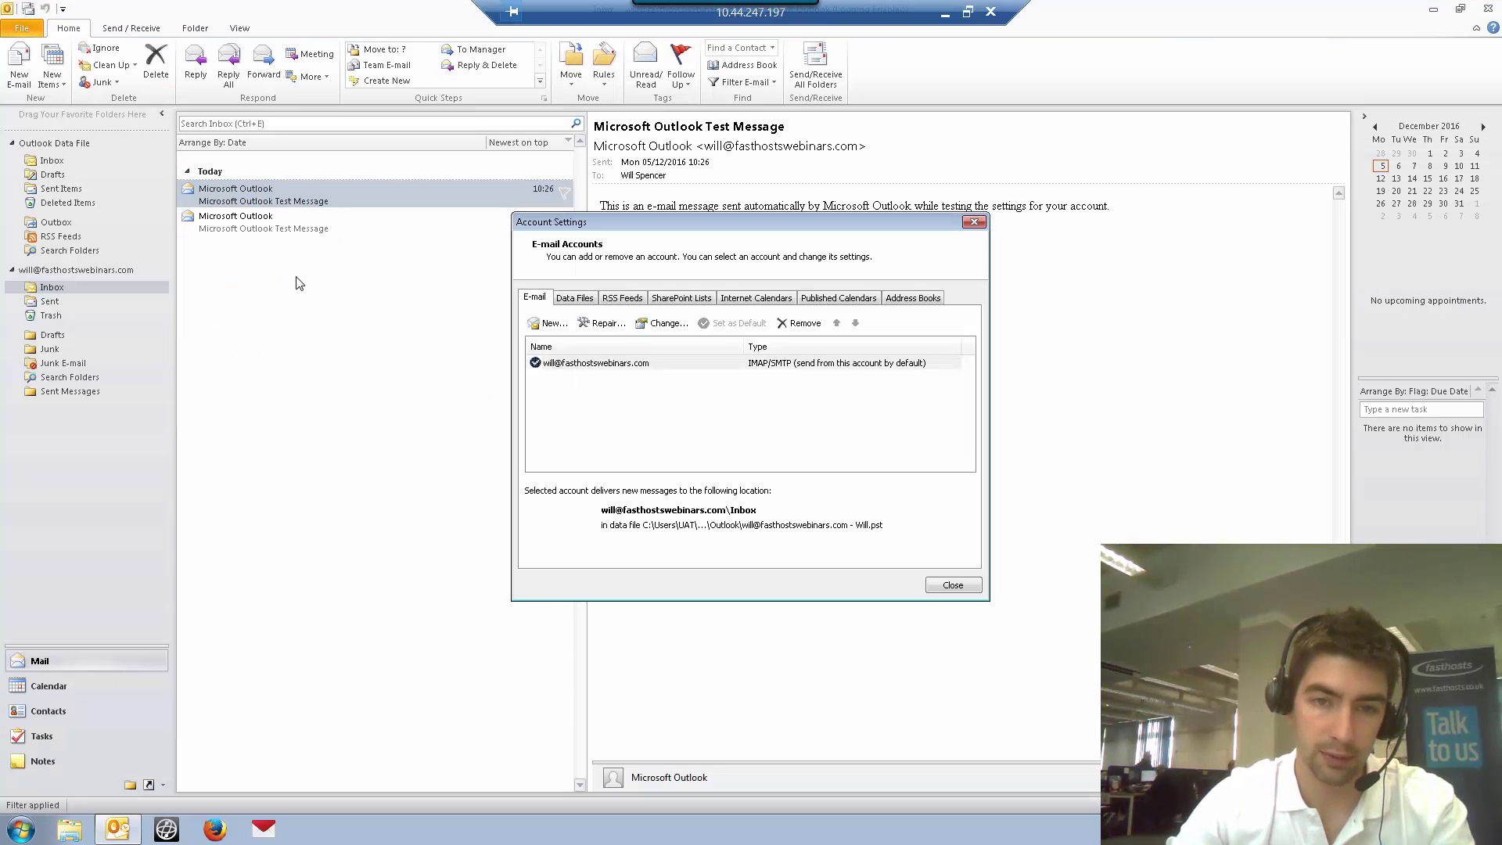
click(551, 323)
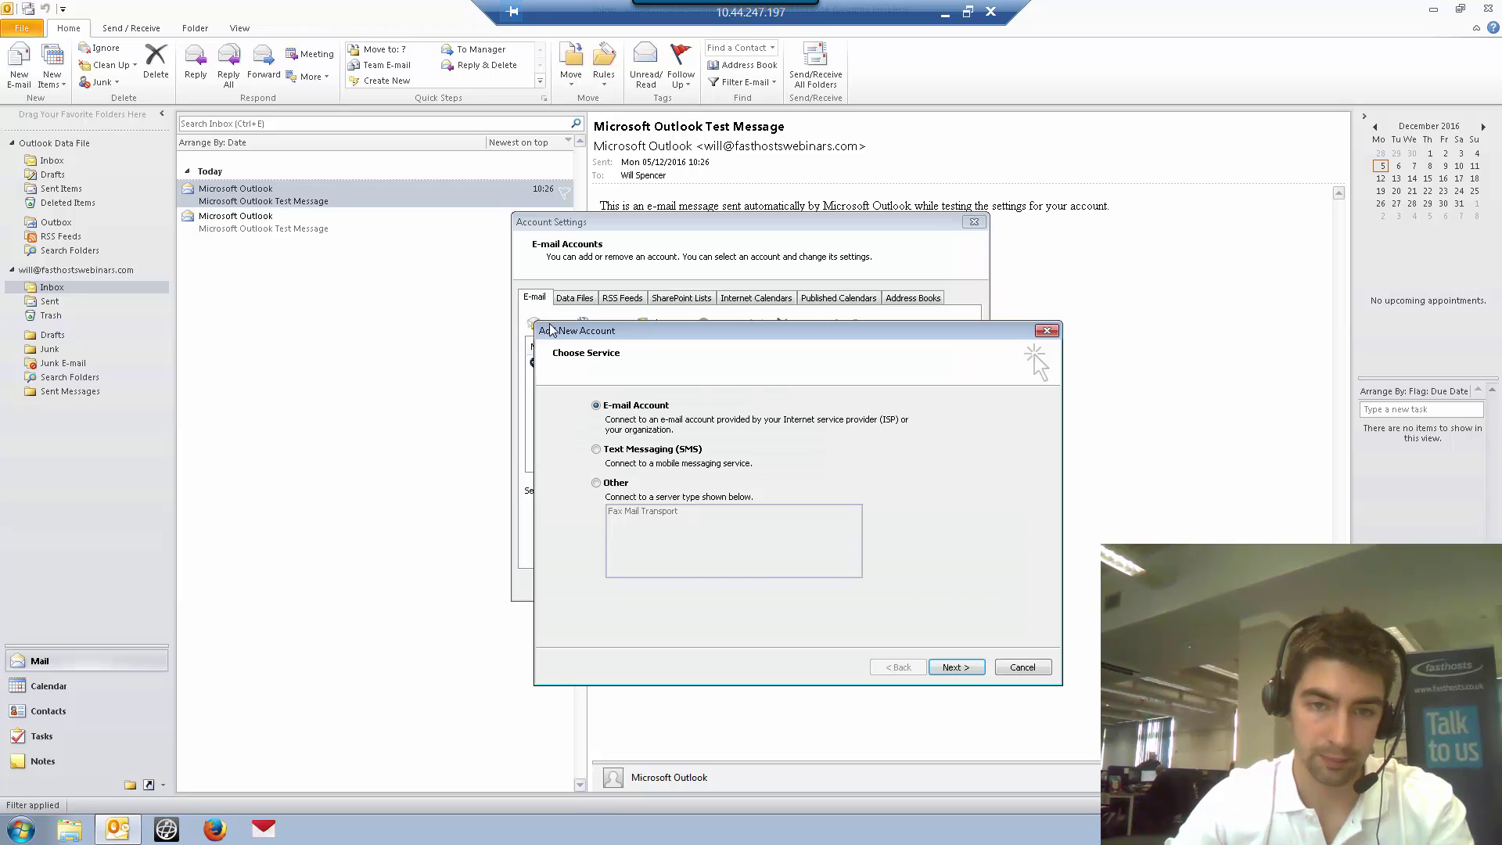
drag(722, 340, 696, 209)
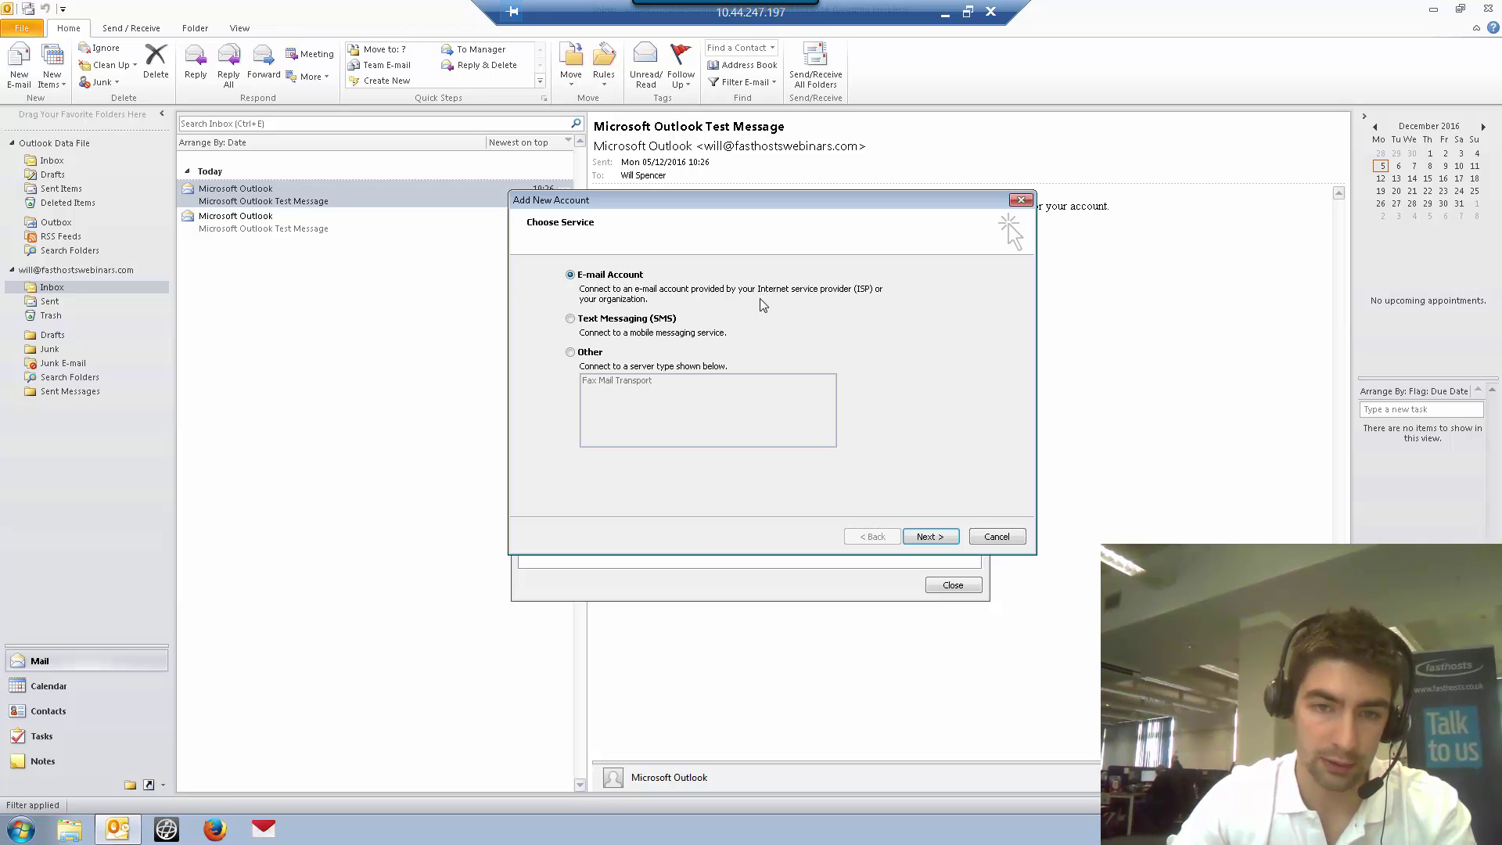
Choose manual server configuration for an Internet E-mail account and start typing 'Admin' as Your Name
click(929, 538)
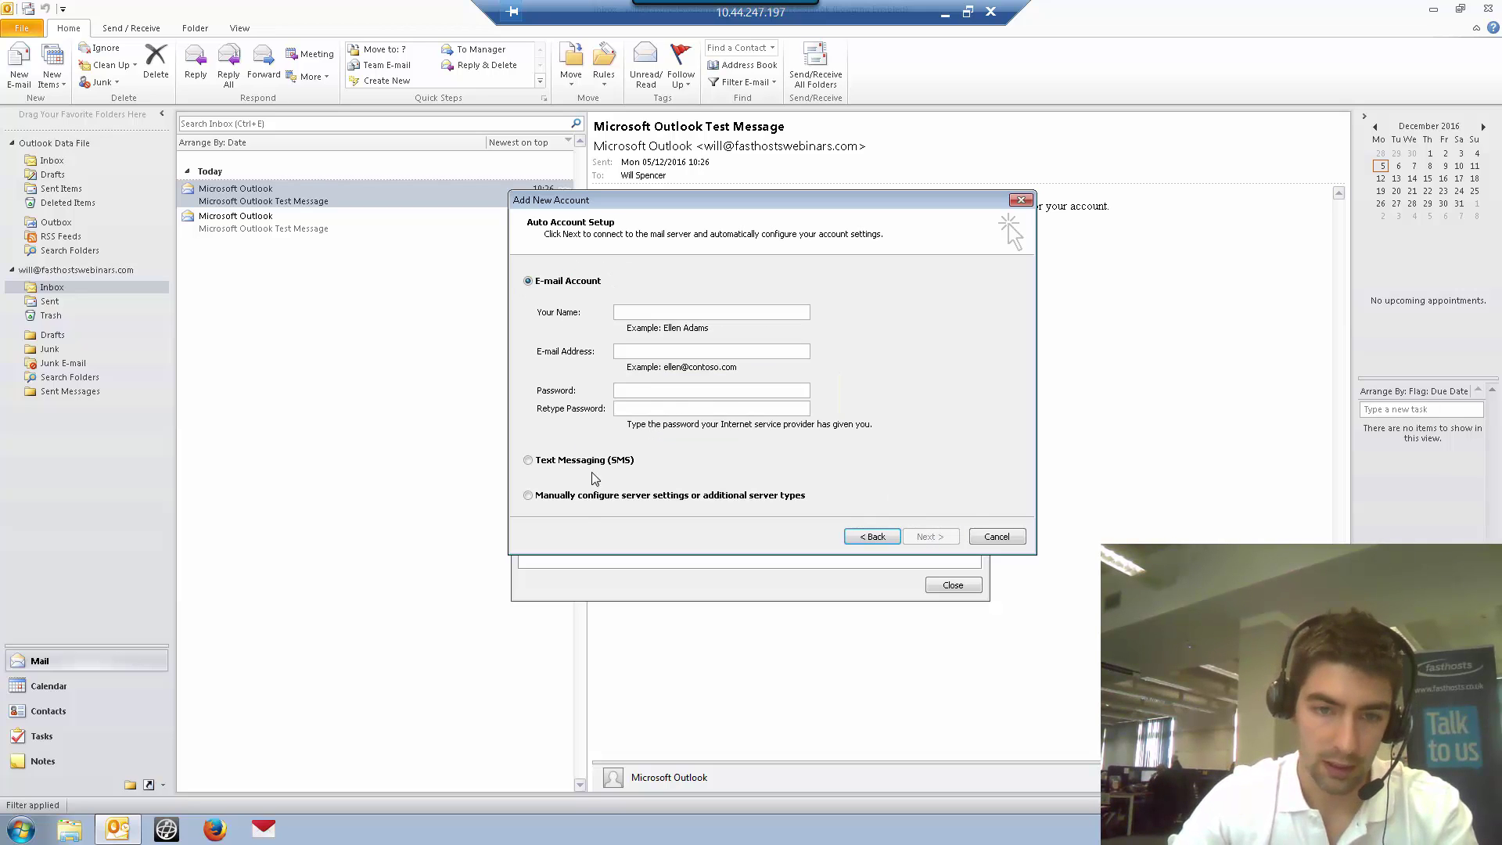
click(584, 496)
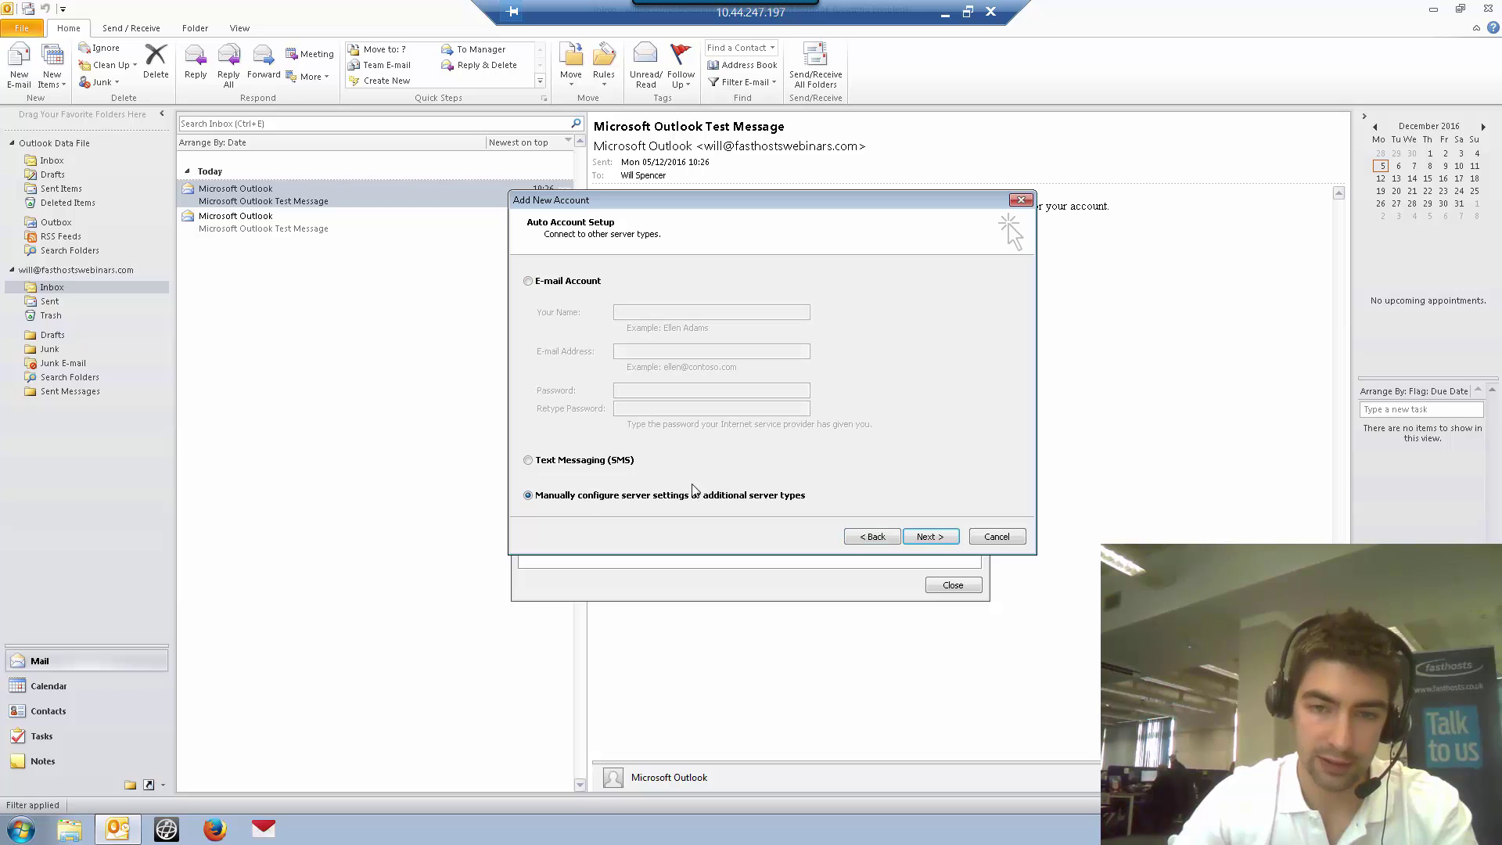
click(941, 539)
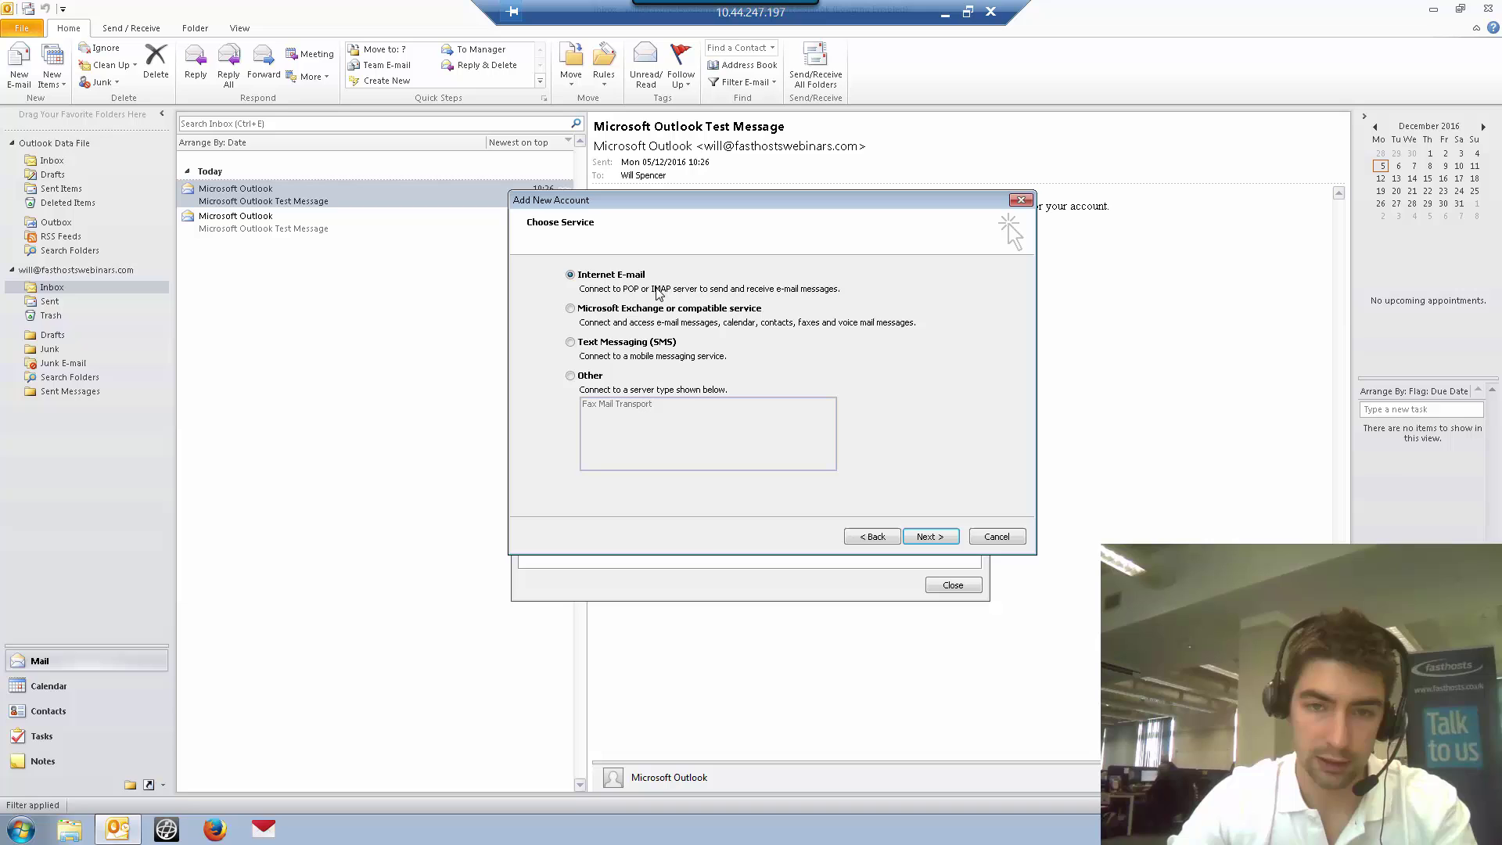
click(938, 537)
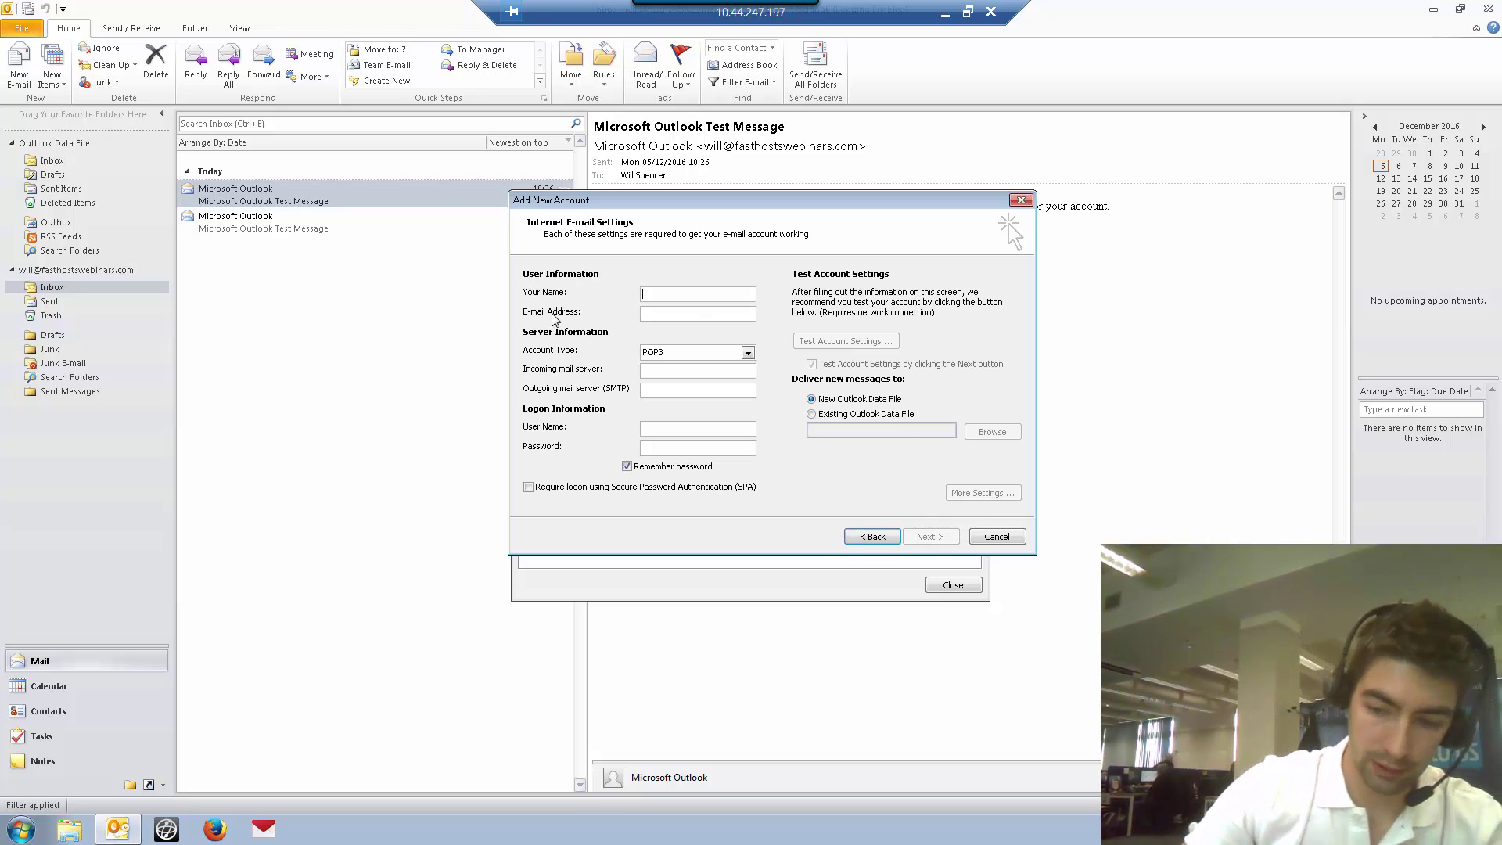
text(Admin)
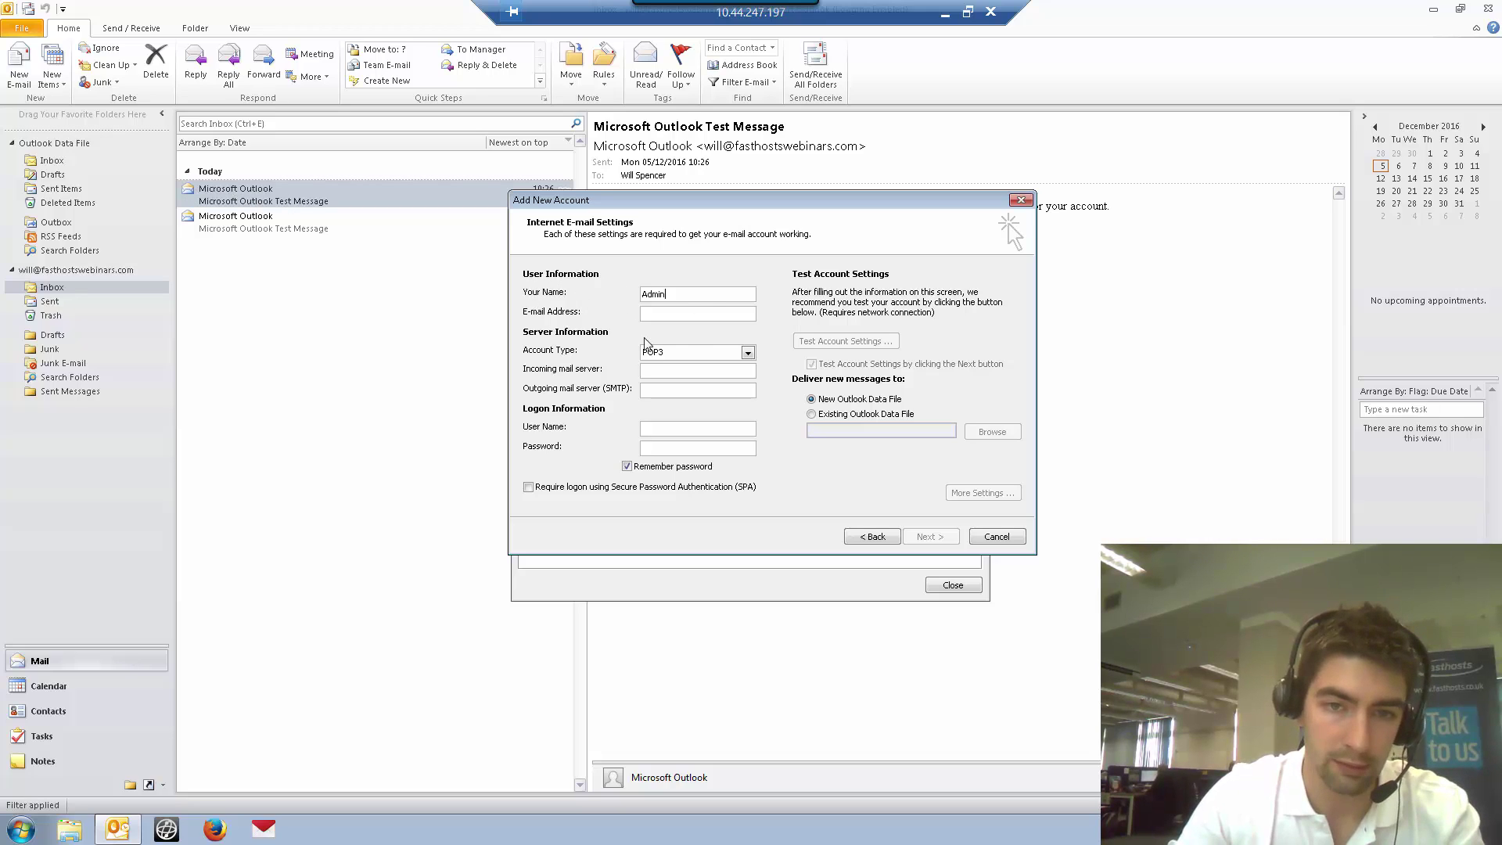
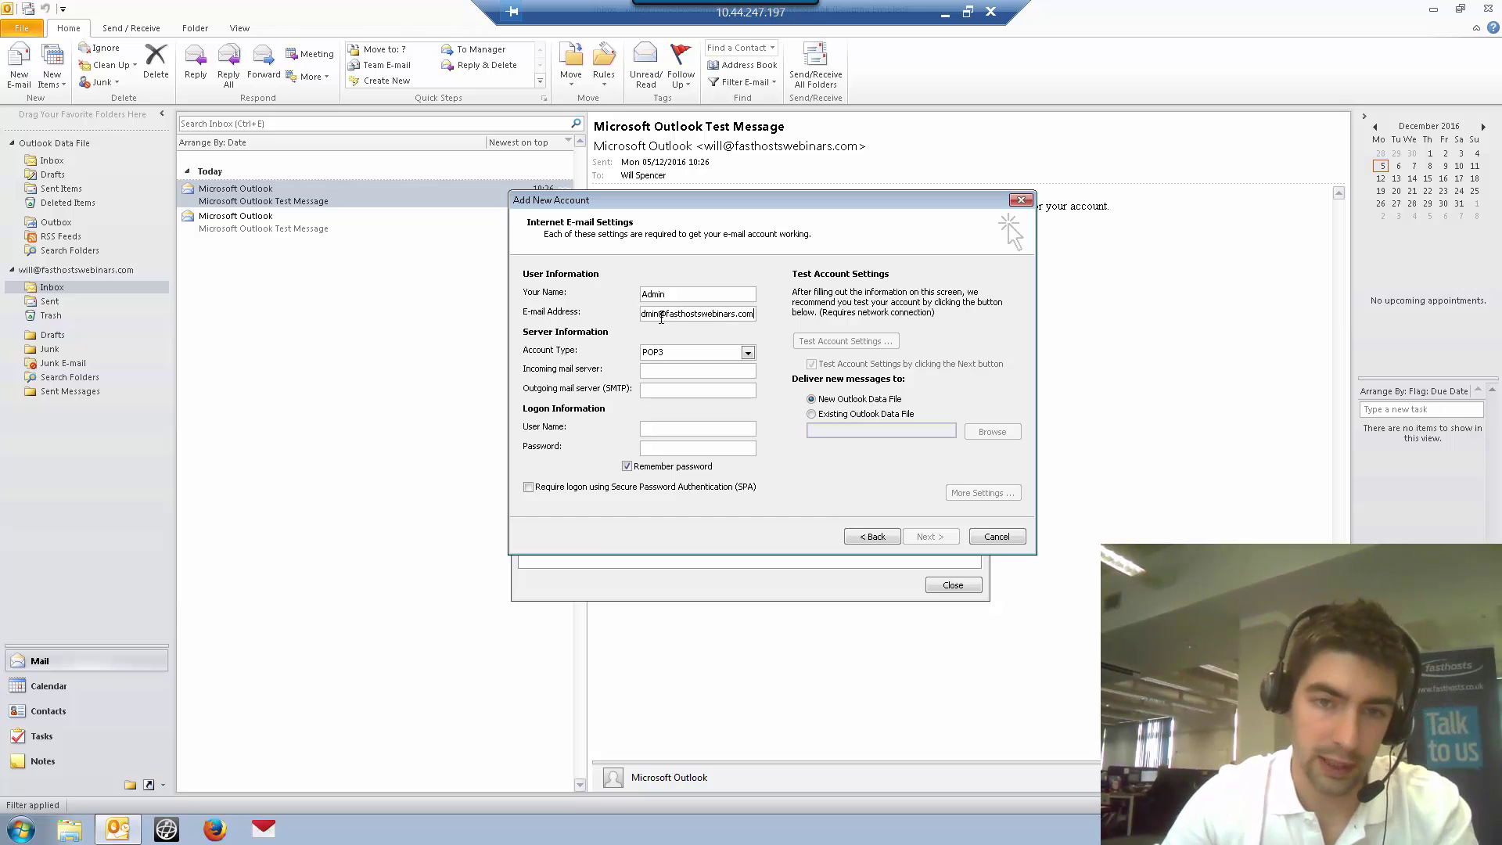
Enter the account's e-mail address, copy it, and set the account type to IMAP
double_click(692, 313)
key(ctrl+c)
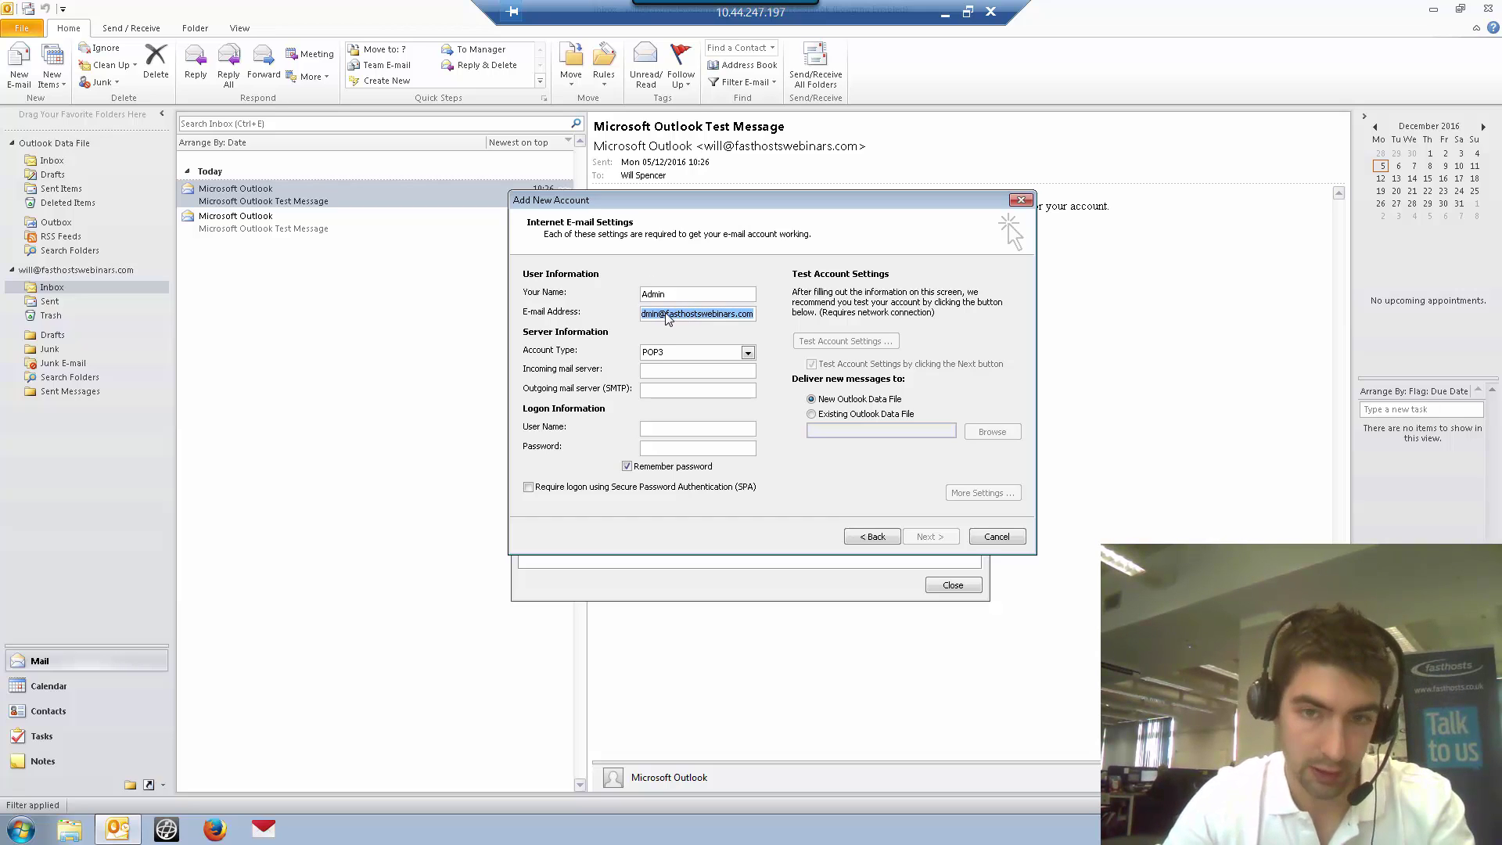
click(721, 352)
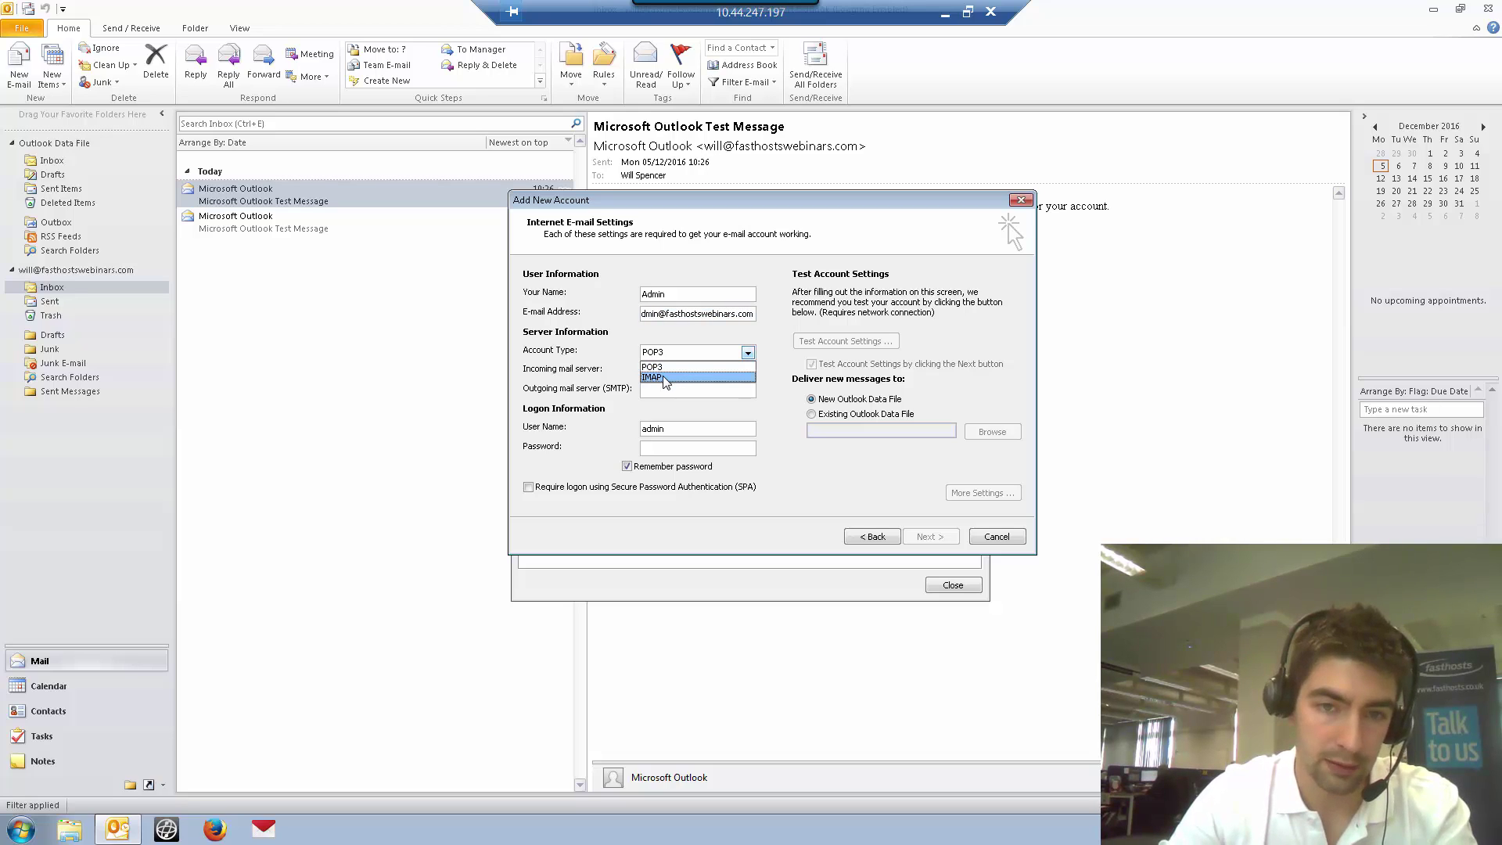
click(665, 378)
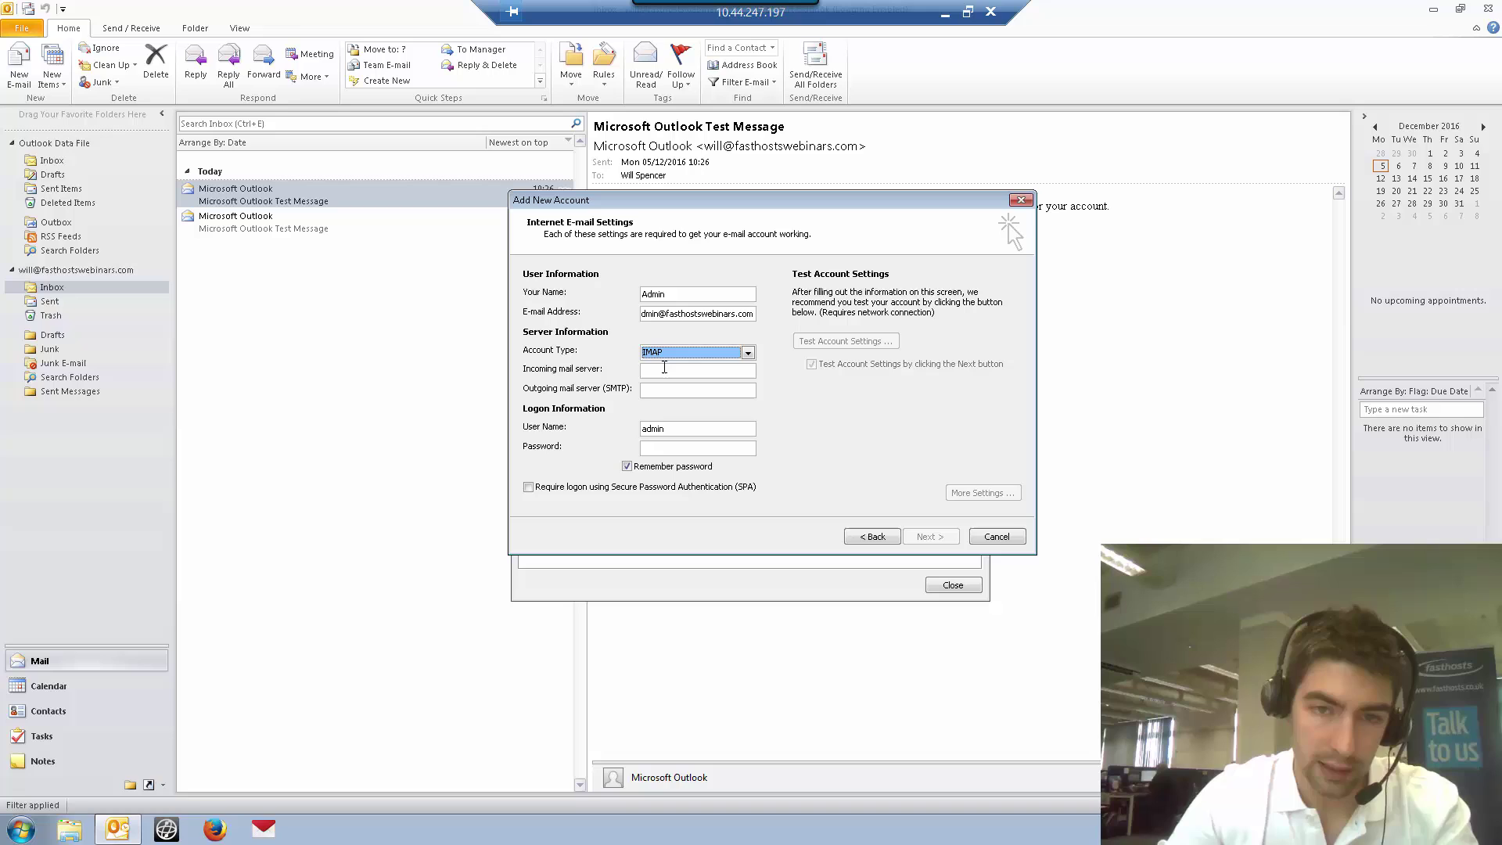
Enter servers mail.livemail.co.uk and smtp.livemail.co.uk, the e-mail address as user name, and the password
click(667, 370)
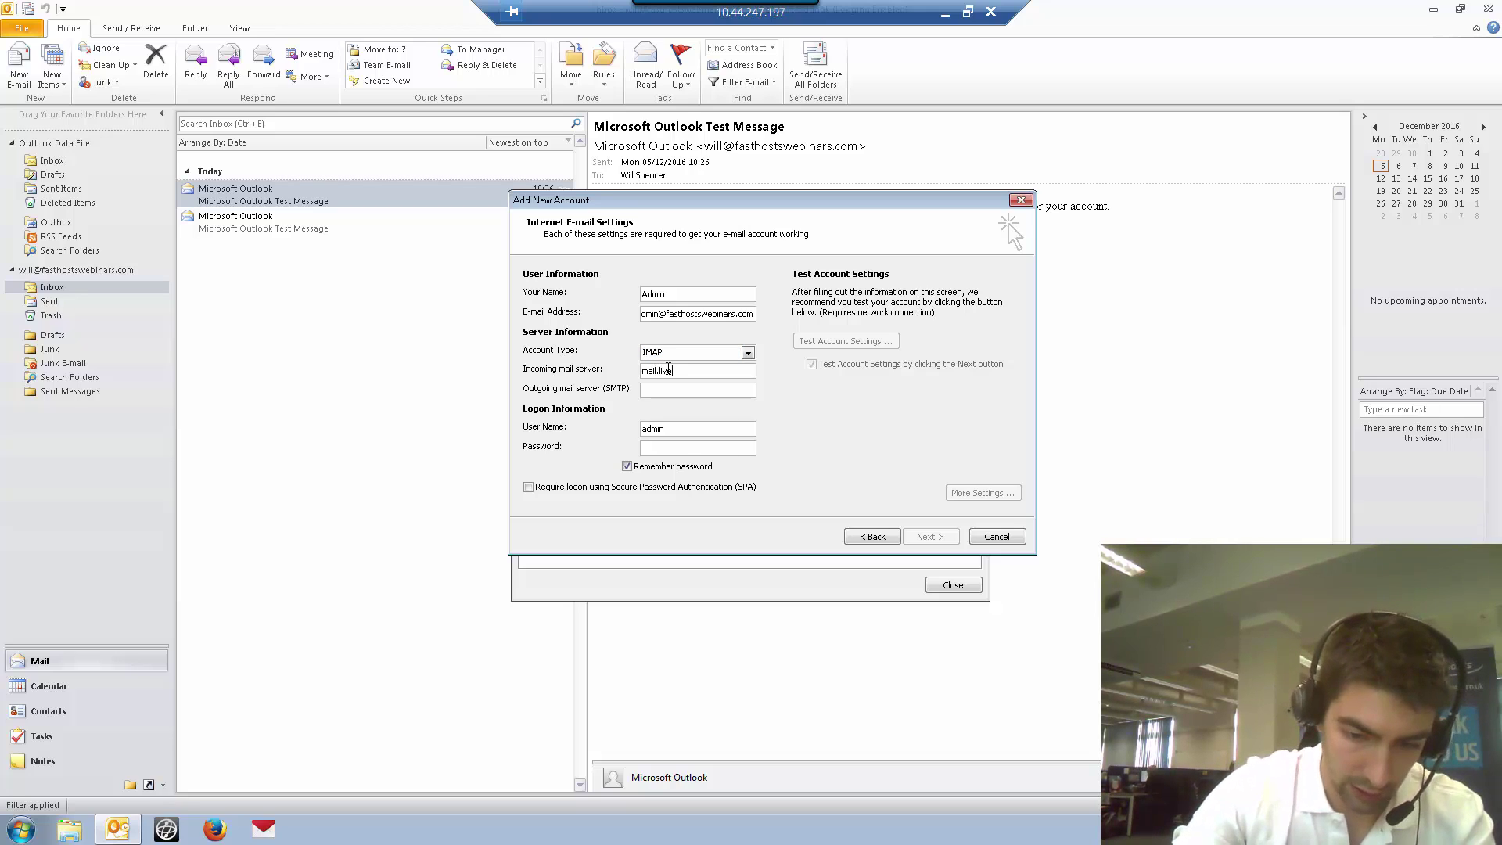
text(mail.livemail.co.uk)
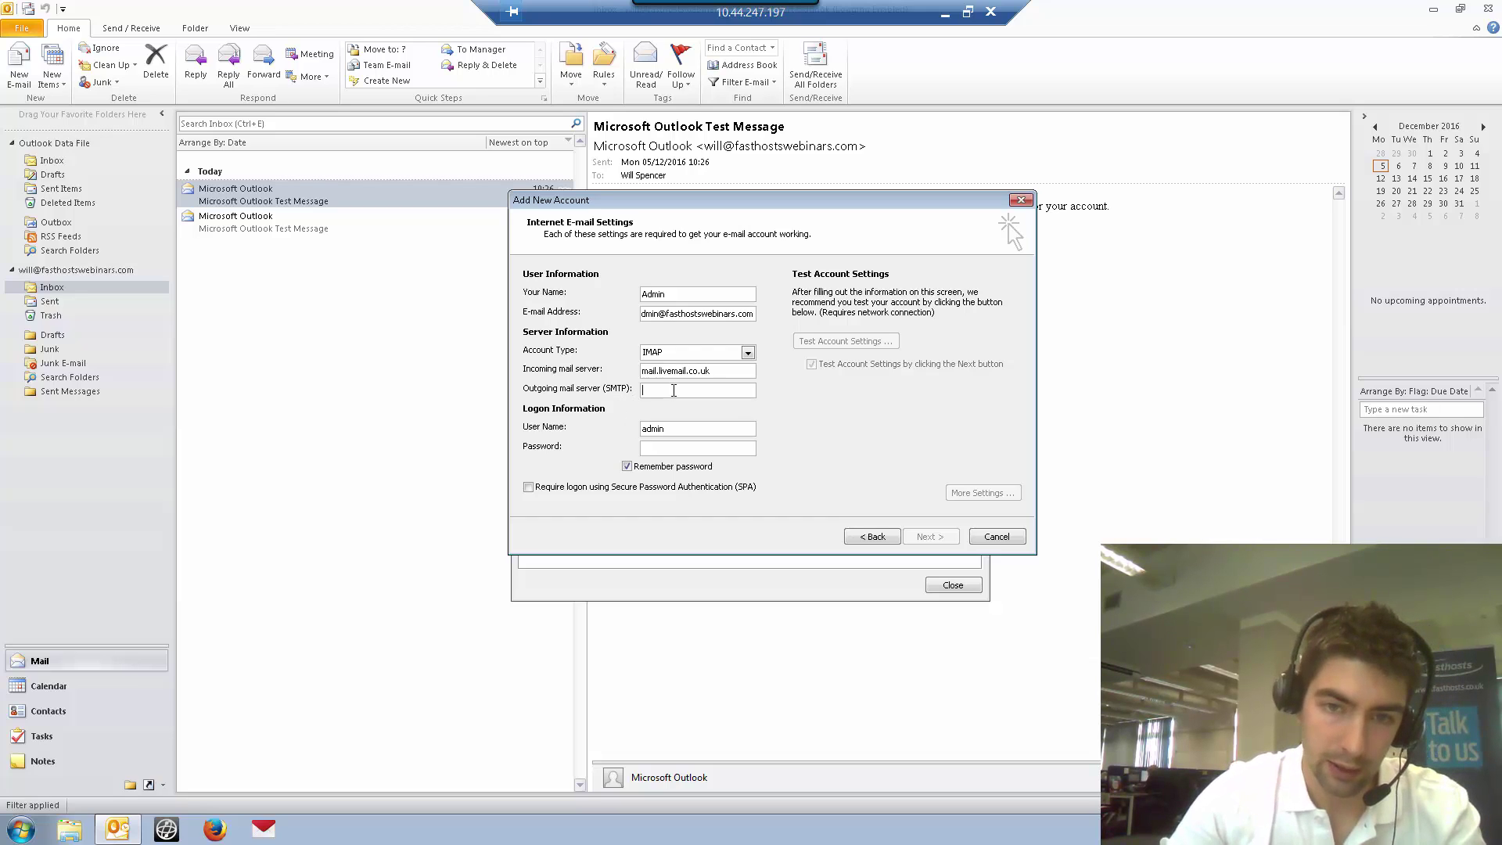
text(smtp.livemail.co.uk)
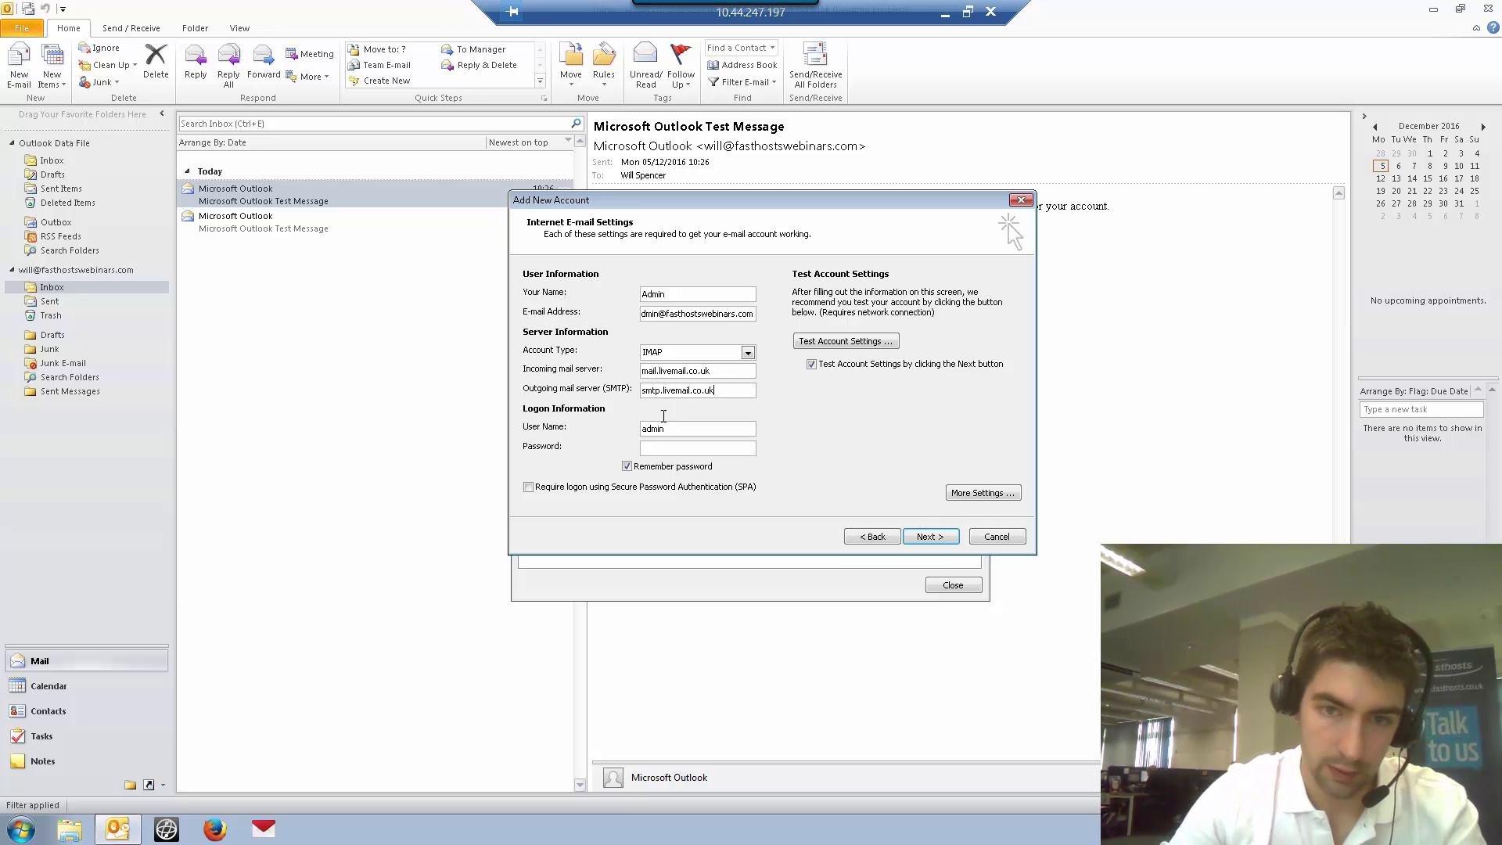
key(Tab)
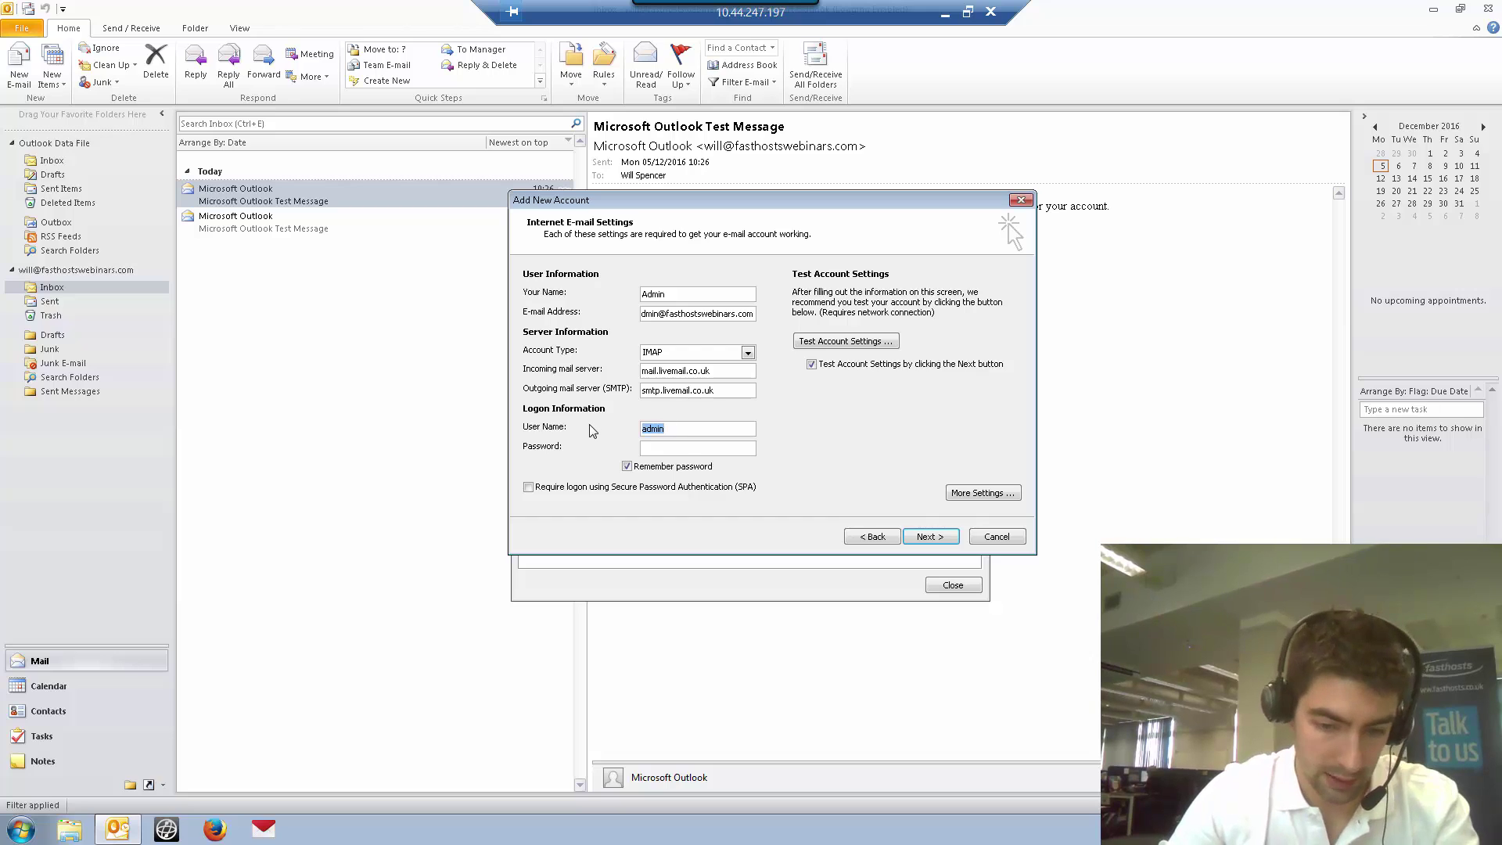
key(ctrl+v)
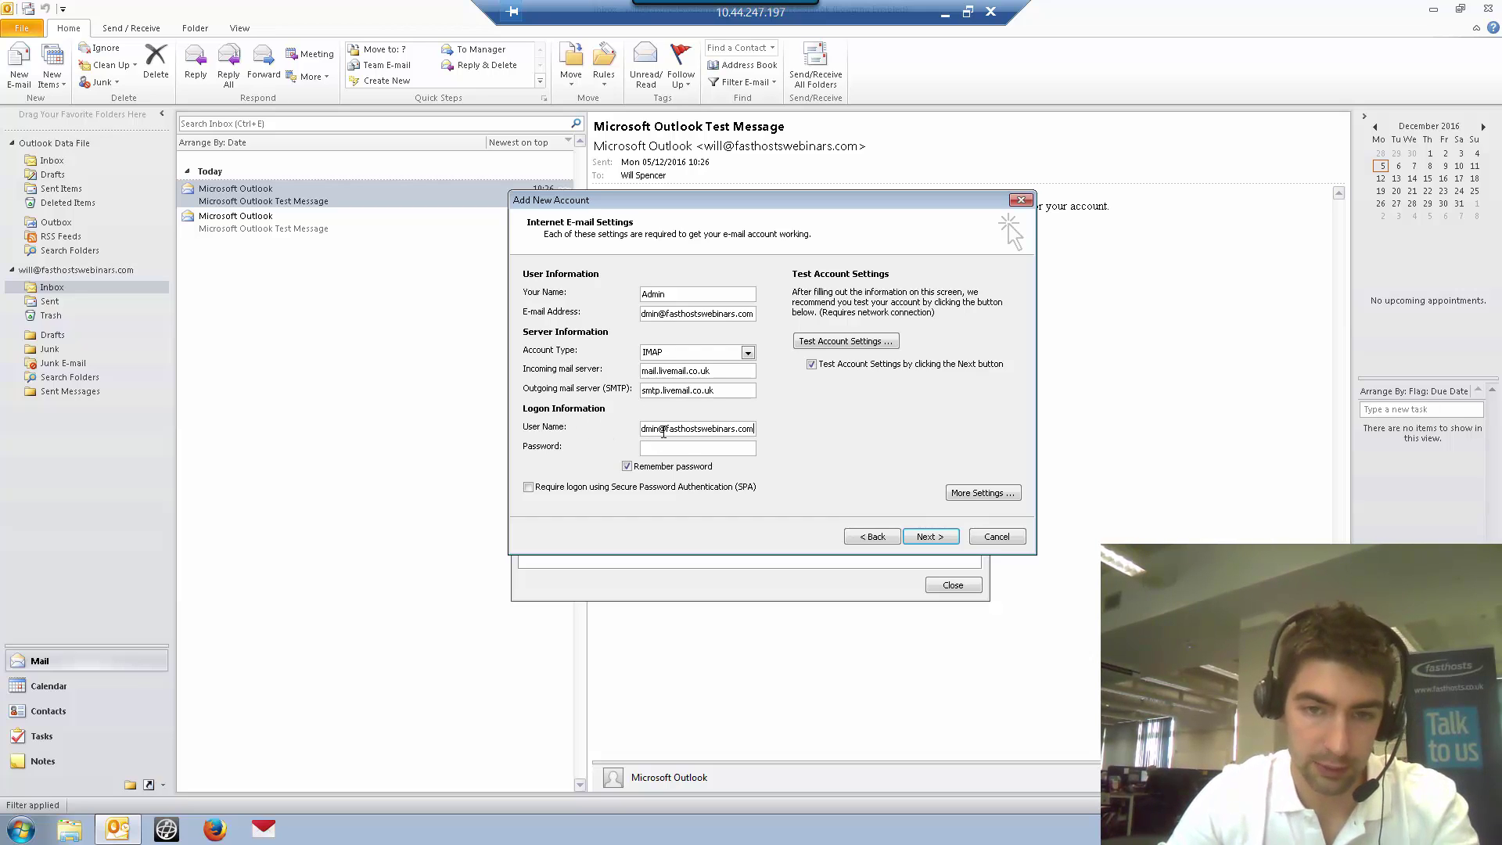
click(682, 448)
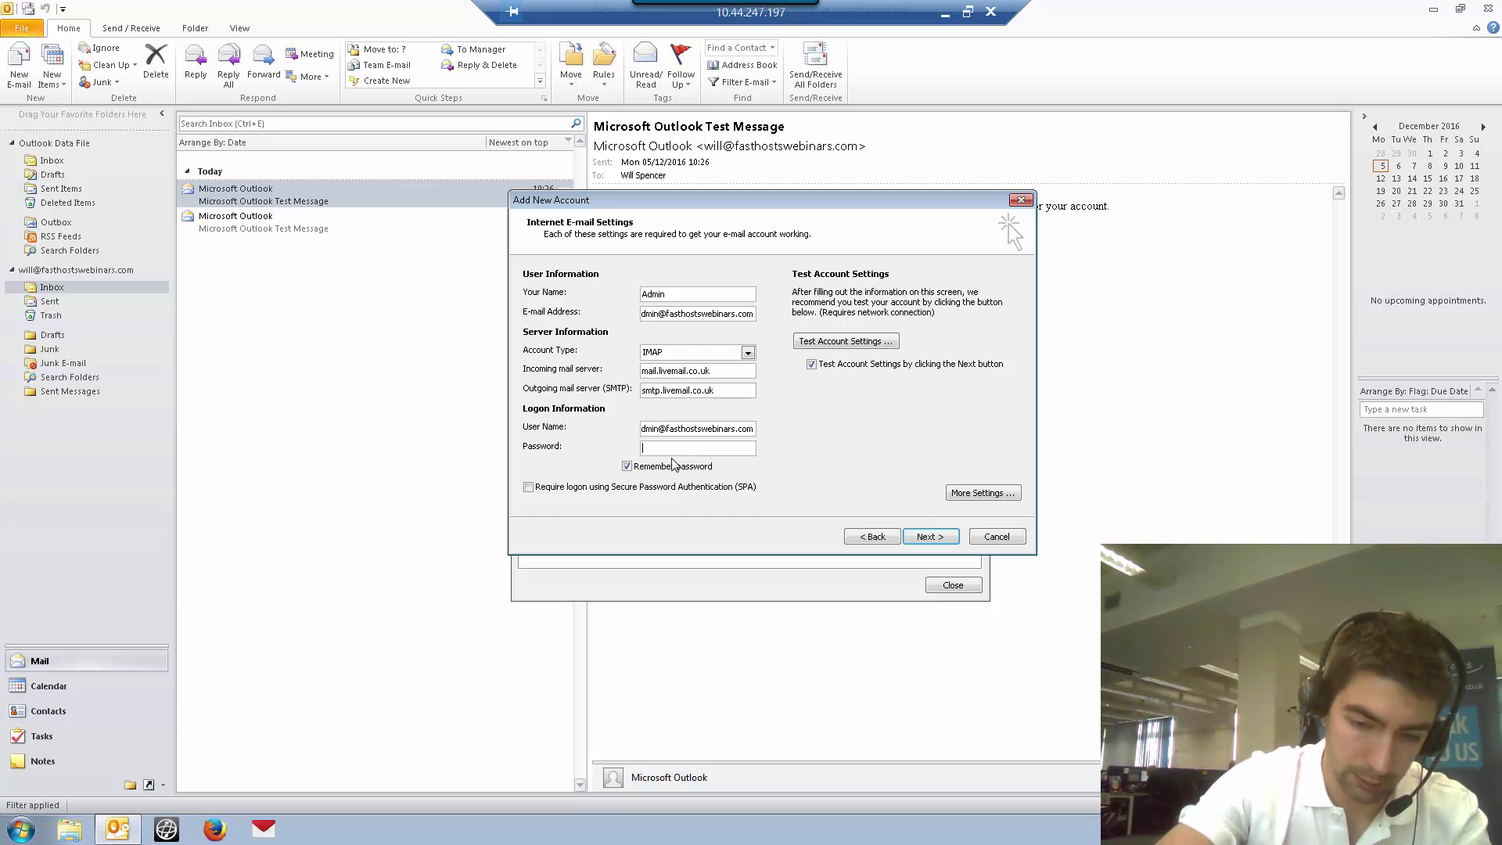
text(*****)
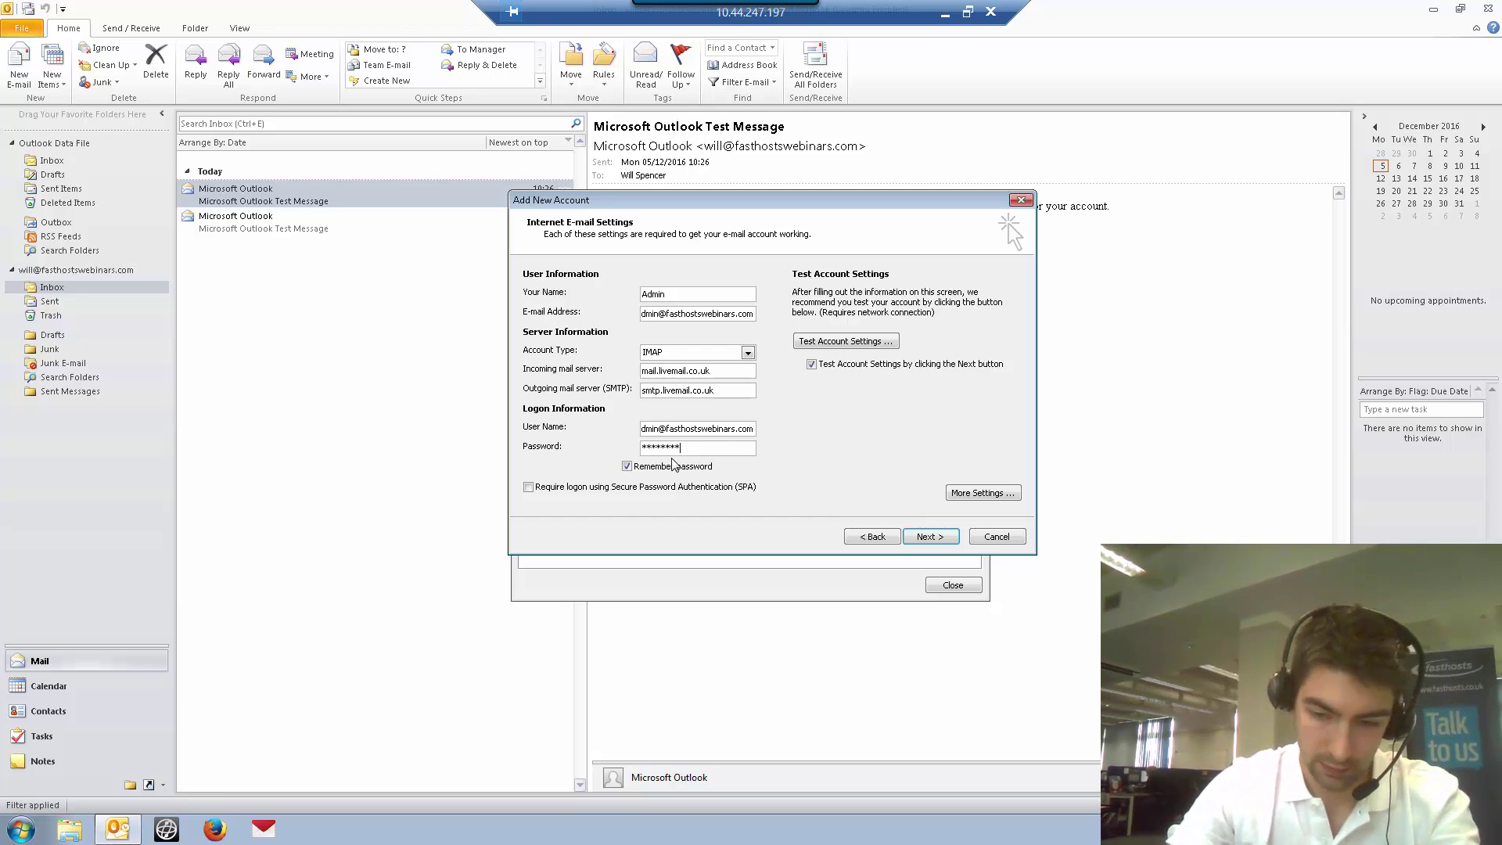
text(*******)
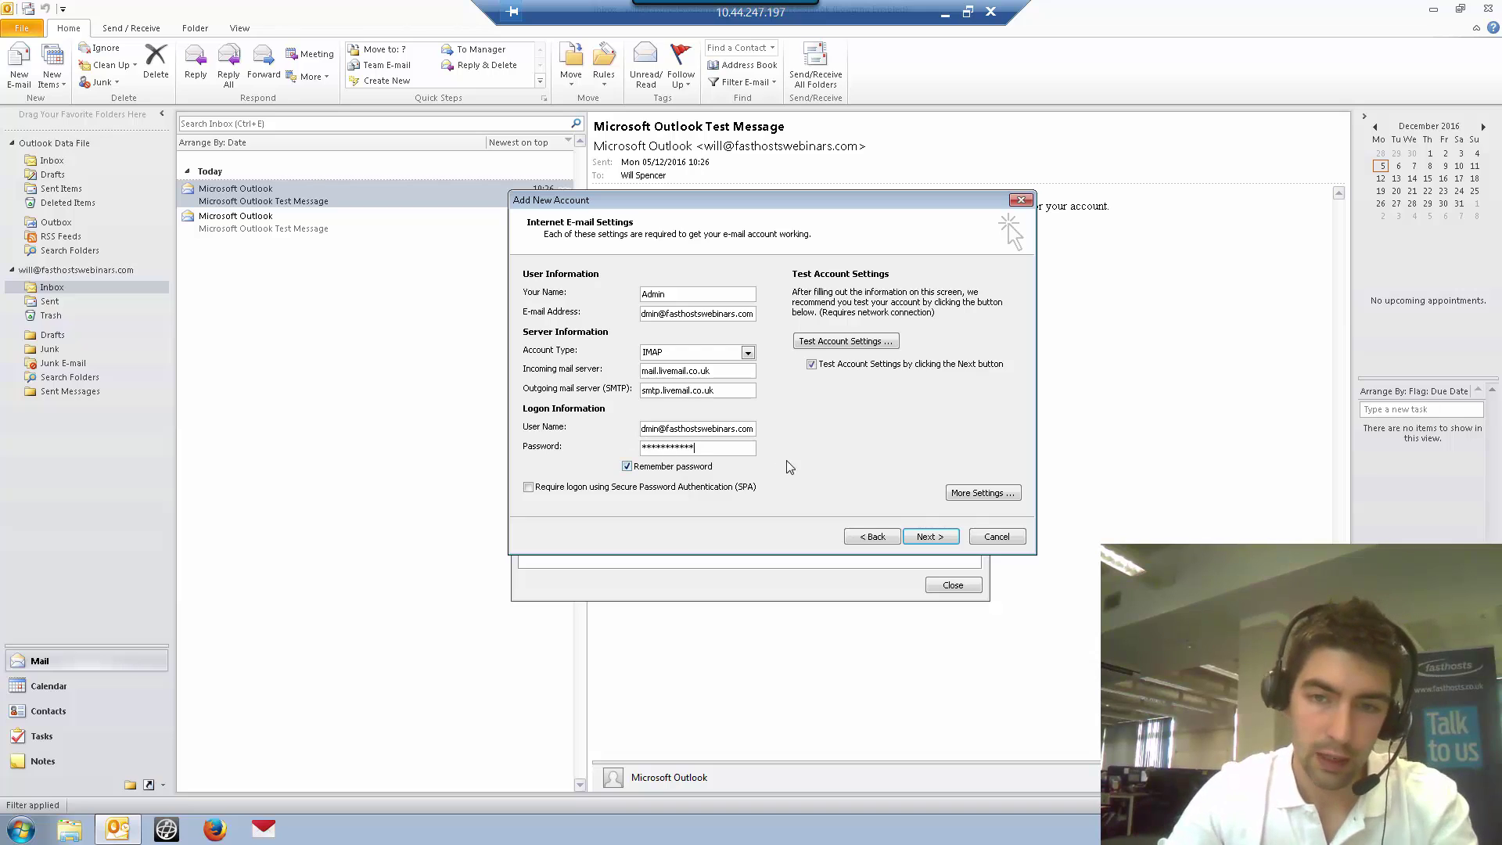
In More Settings, require authentication for the outgoing SMTP server
click(982, 493)
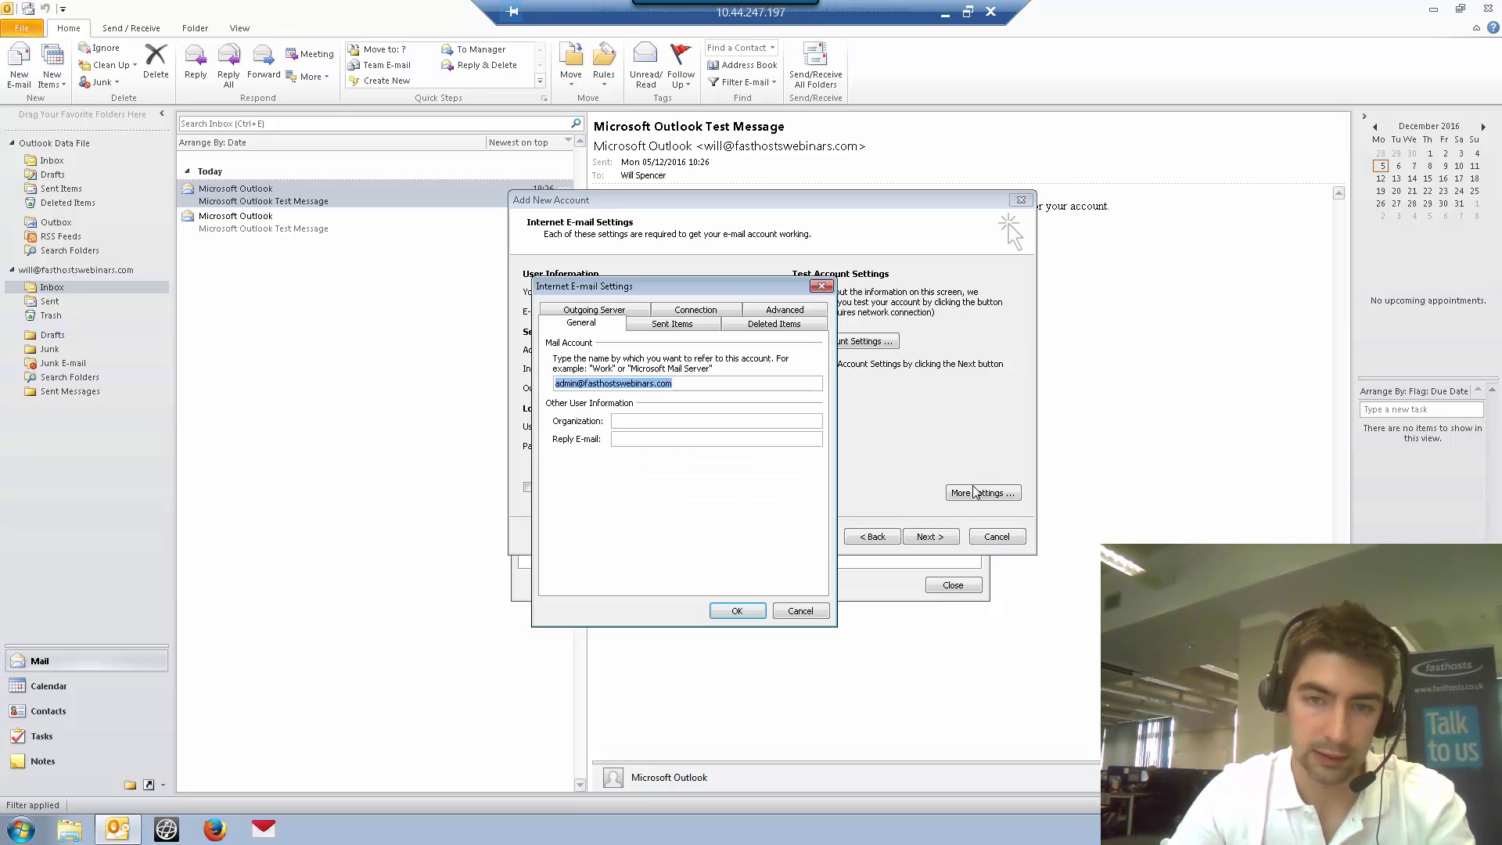
click(592, 311)
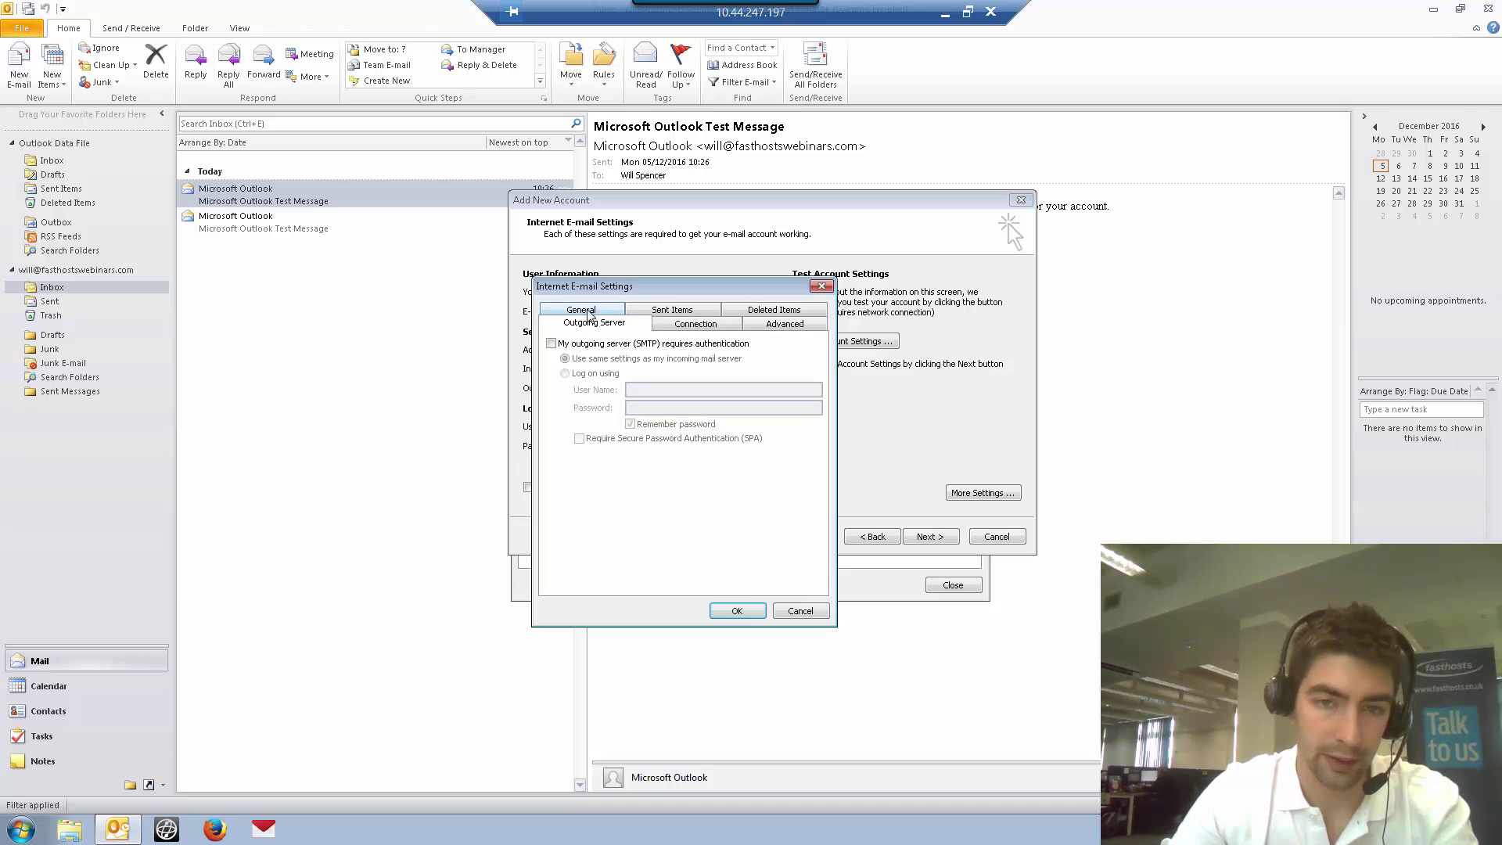
click(552, 343)
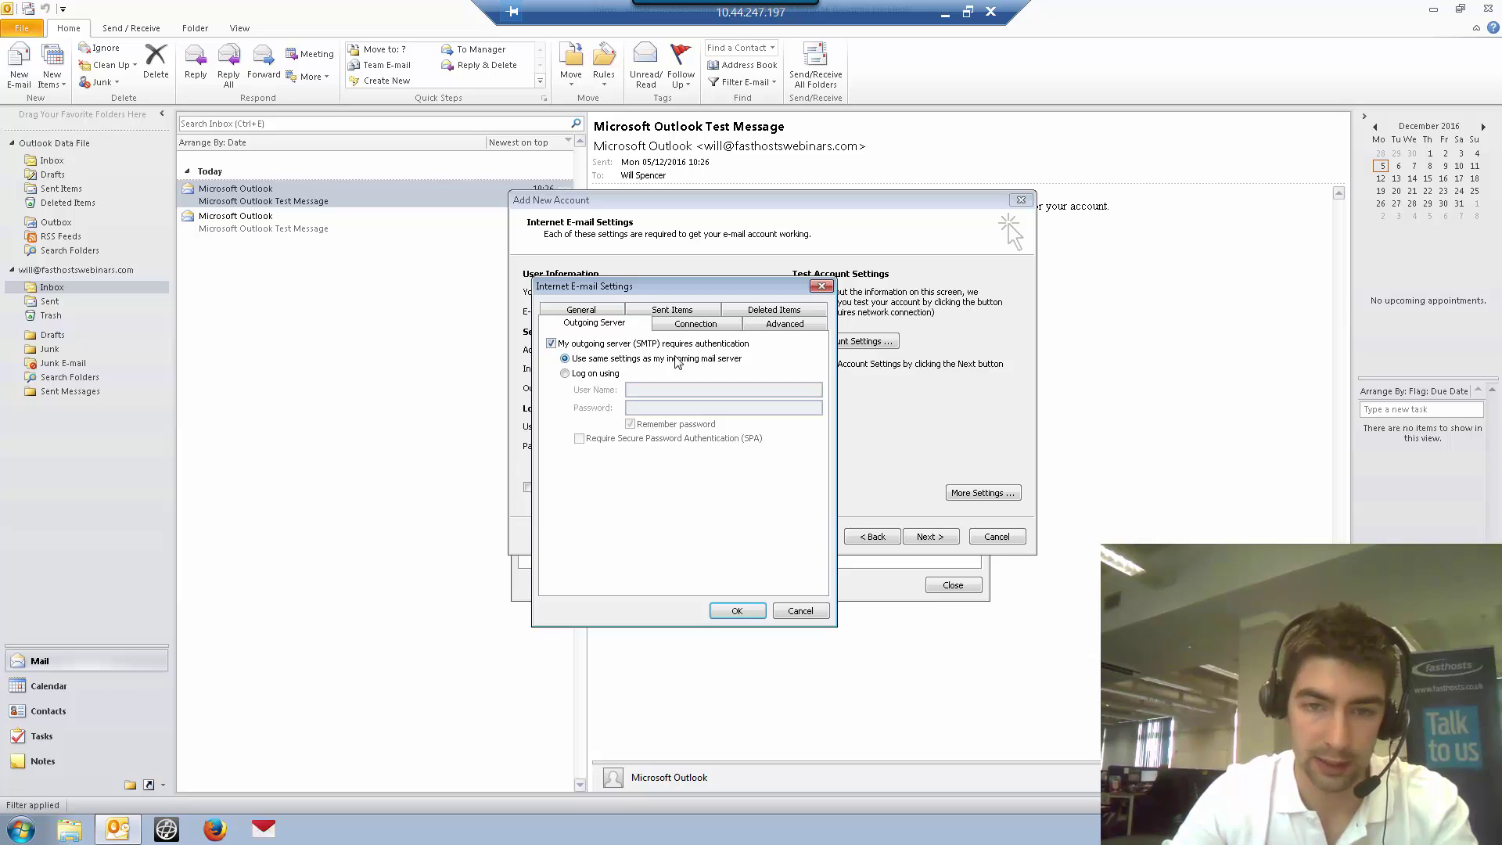
Use SSL with incoming port 993 and outgoing port 465, then save the settings
click(784, 328)
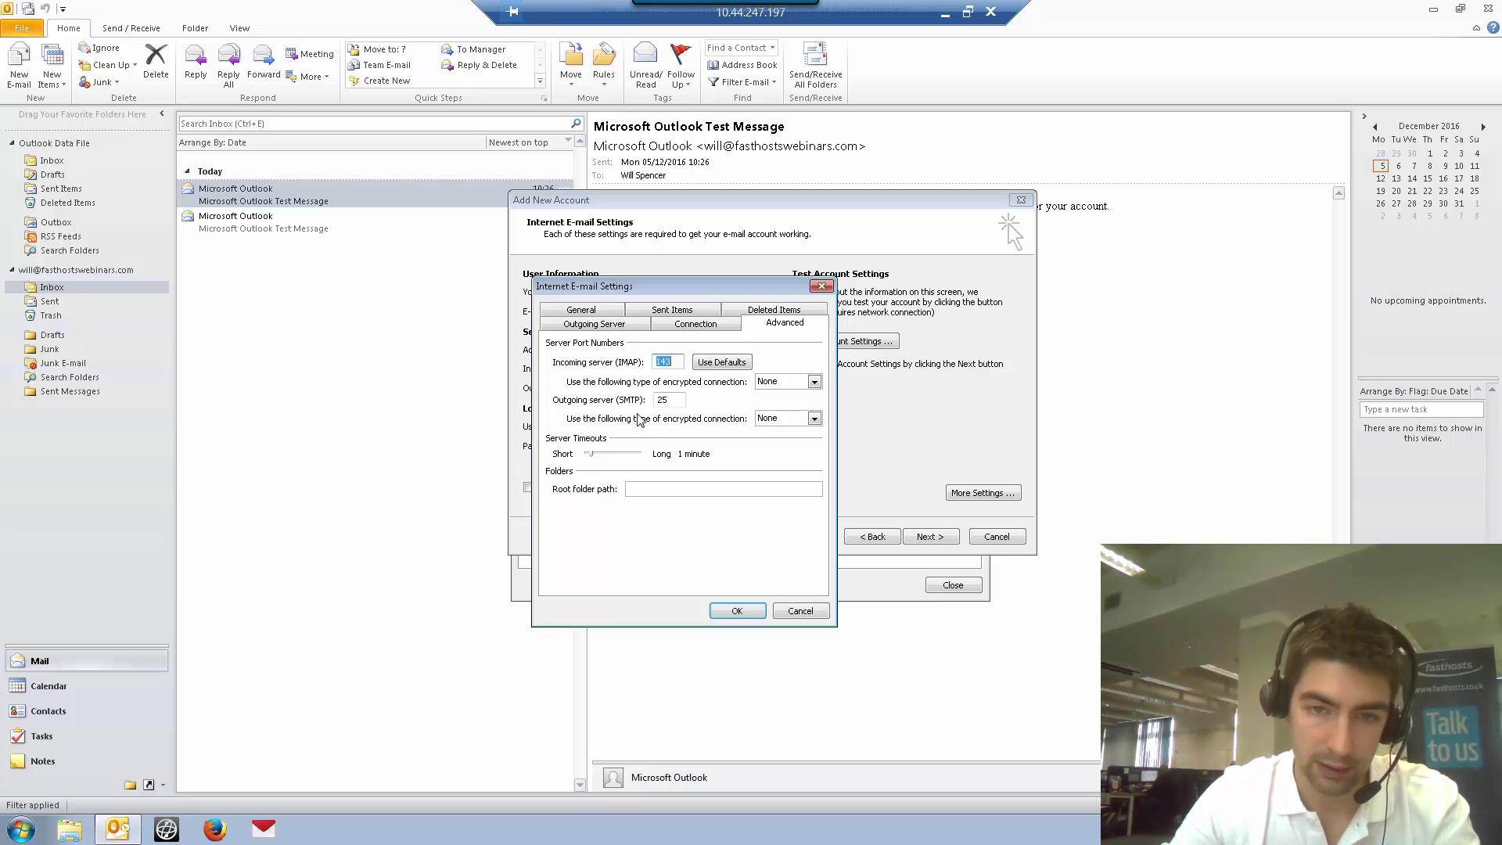
click(814, 382)
click(769, 403)
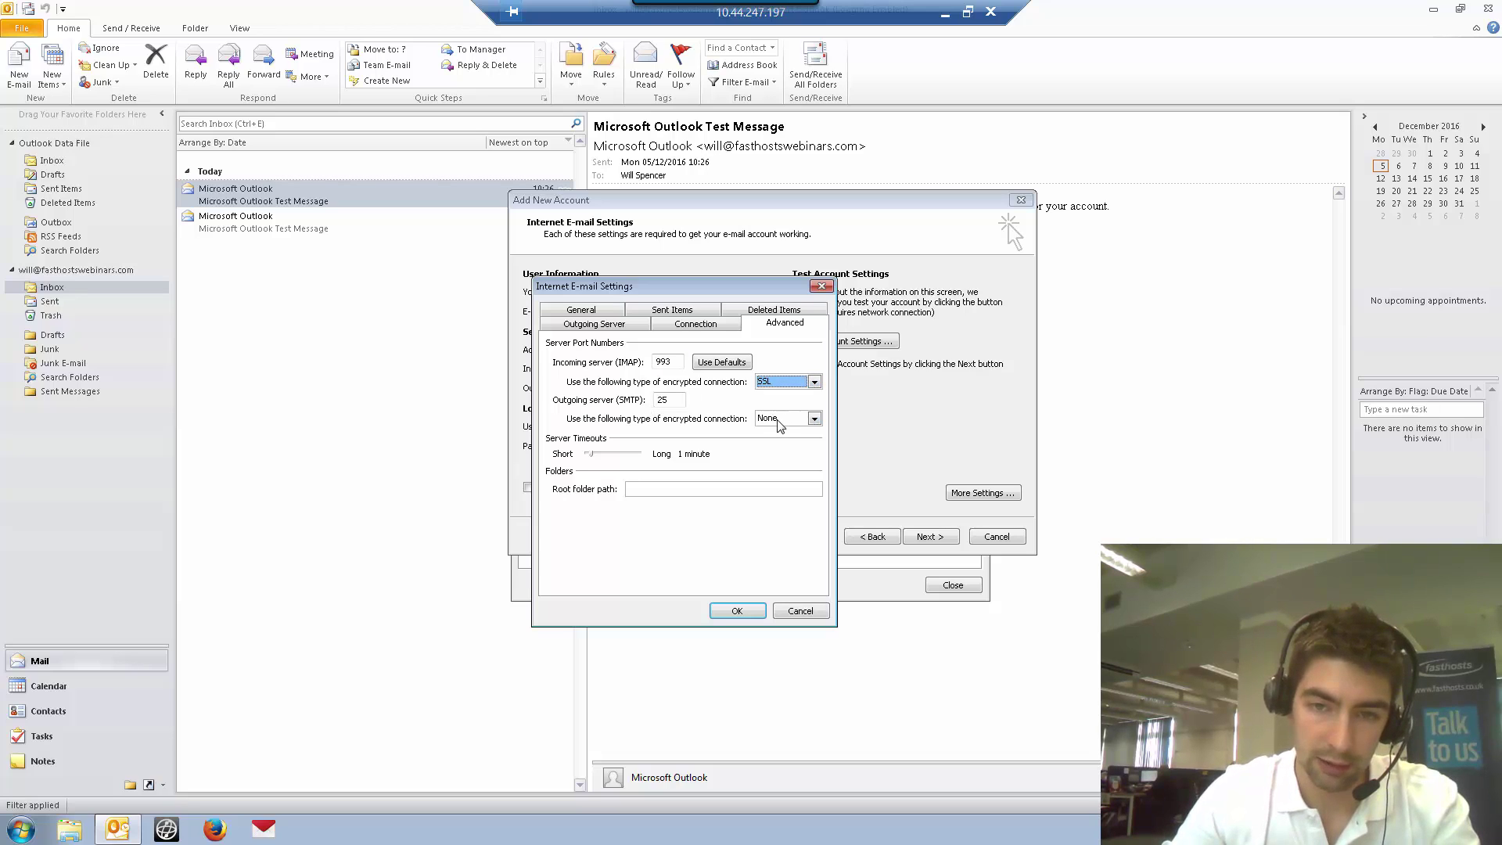
click(778, 419)
click(769, 443)
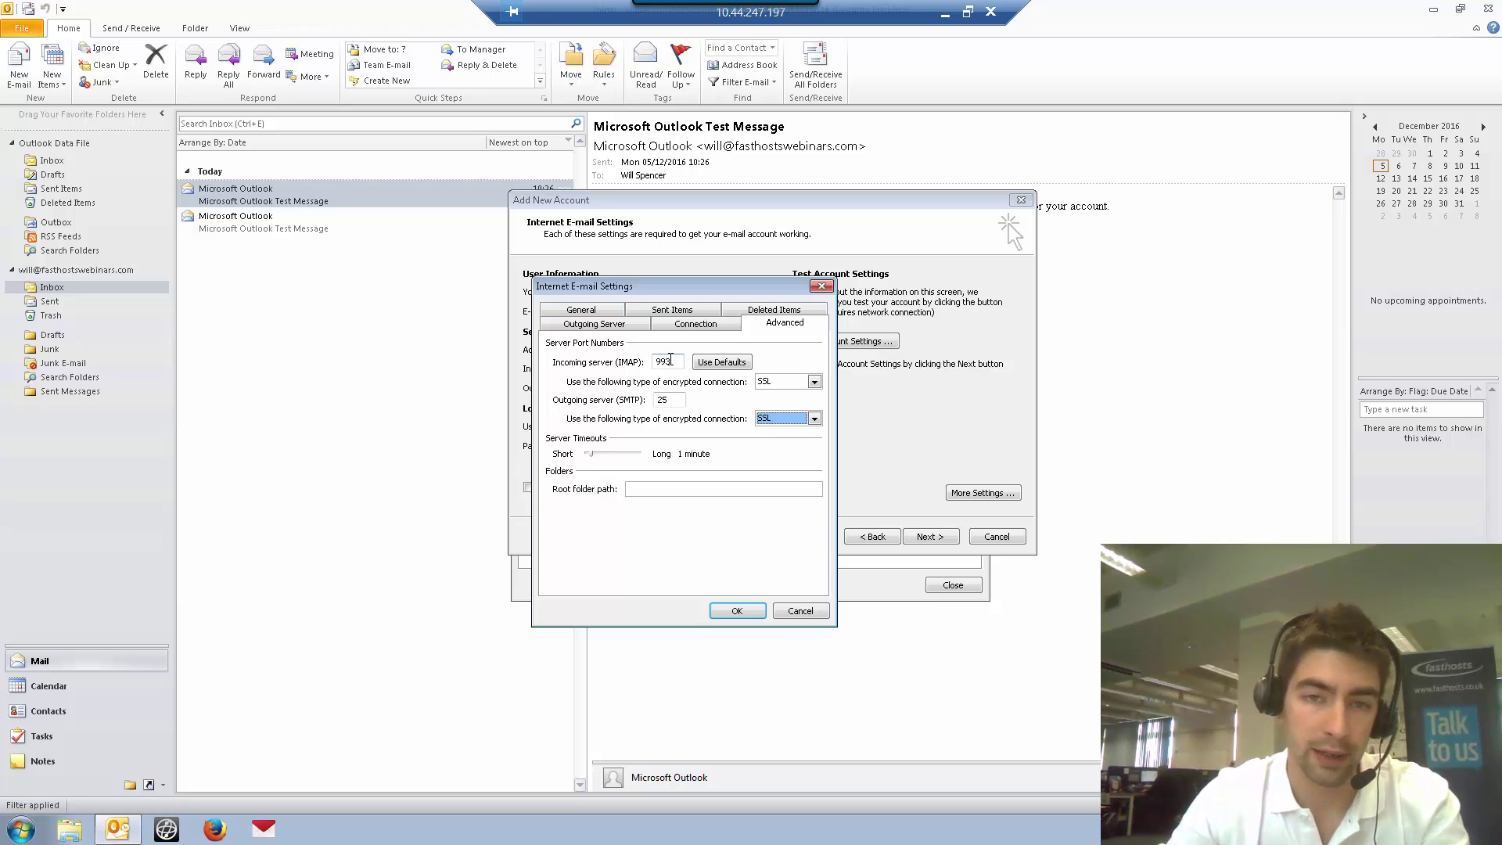
click(664, 401)
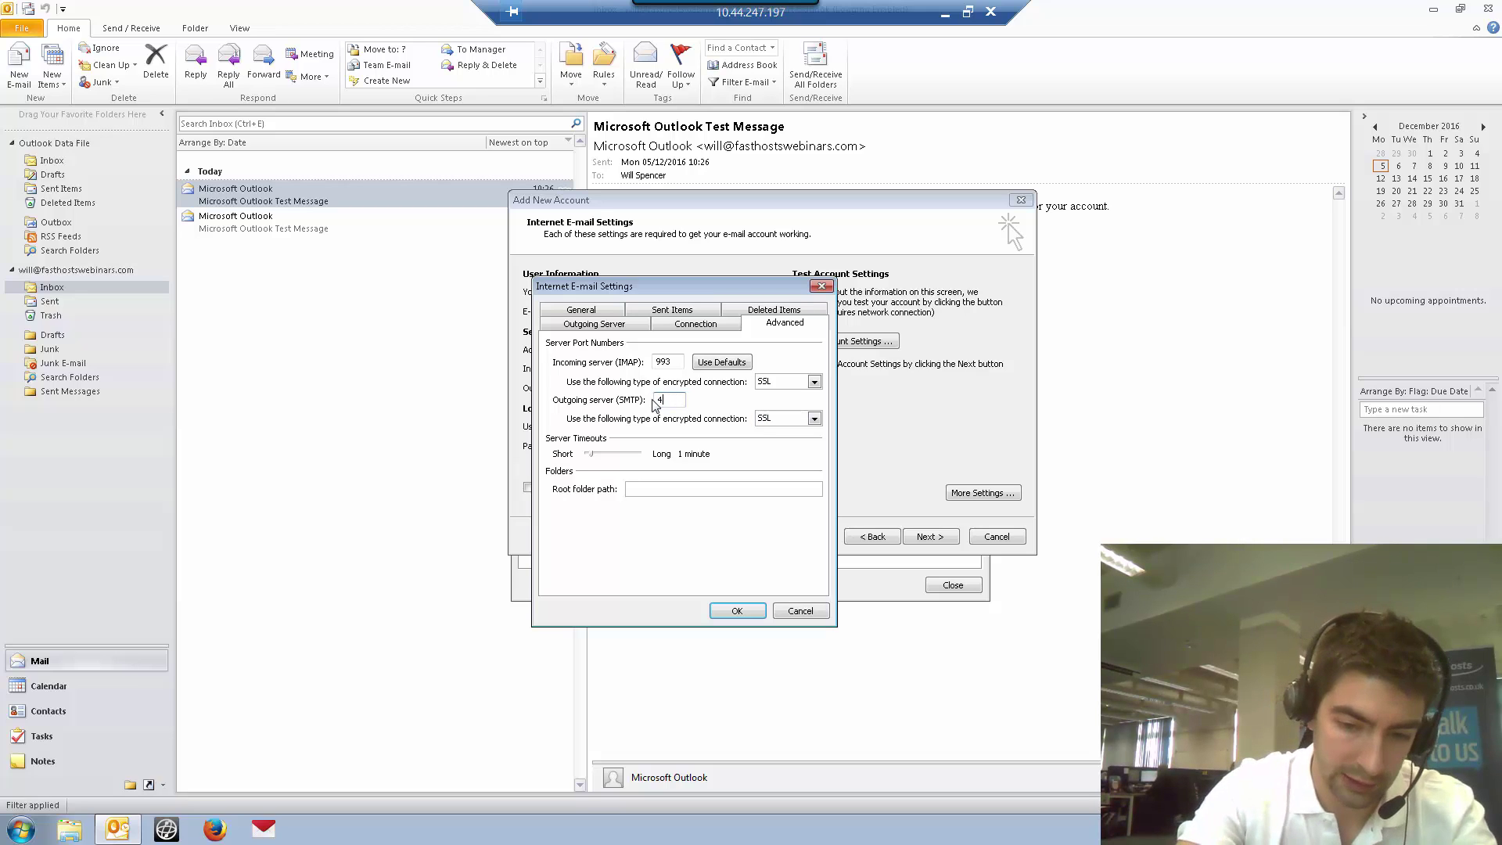
click(730, 614)
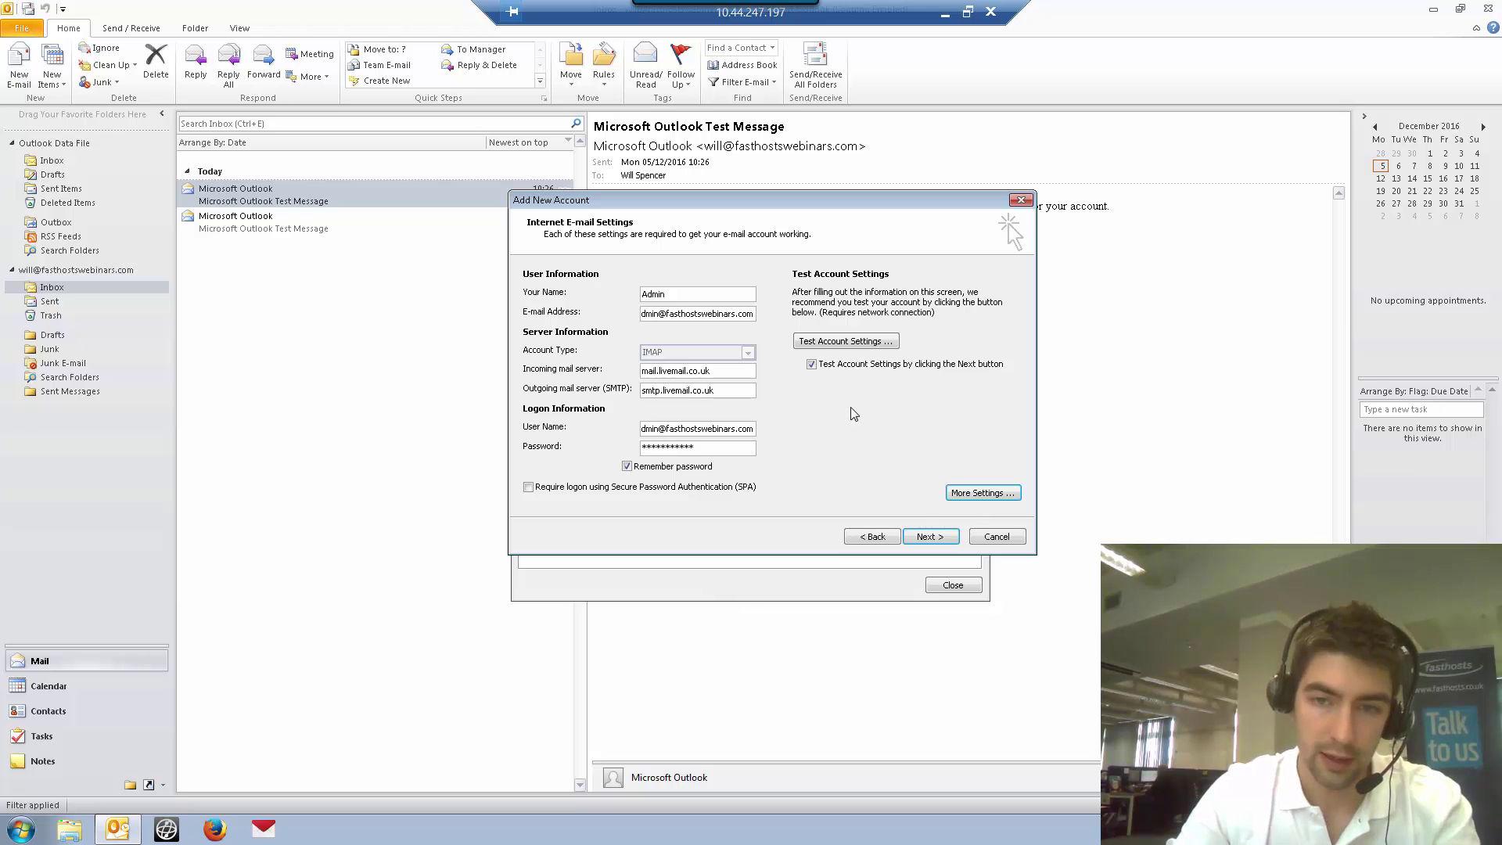
Run Test Account Settings, dismiss the passing results, and advance to the Congratulations page
click(849, 344)
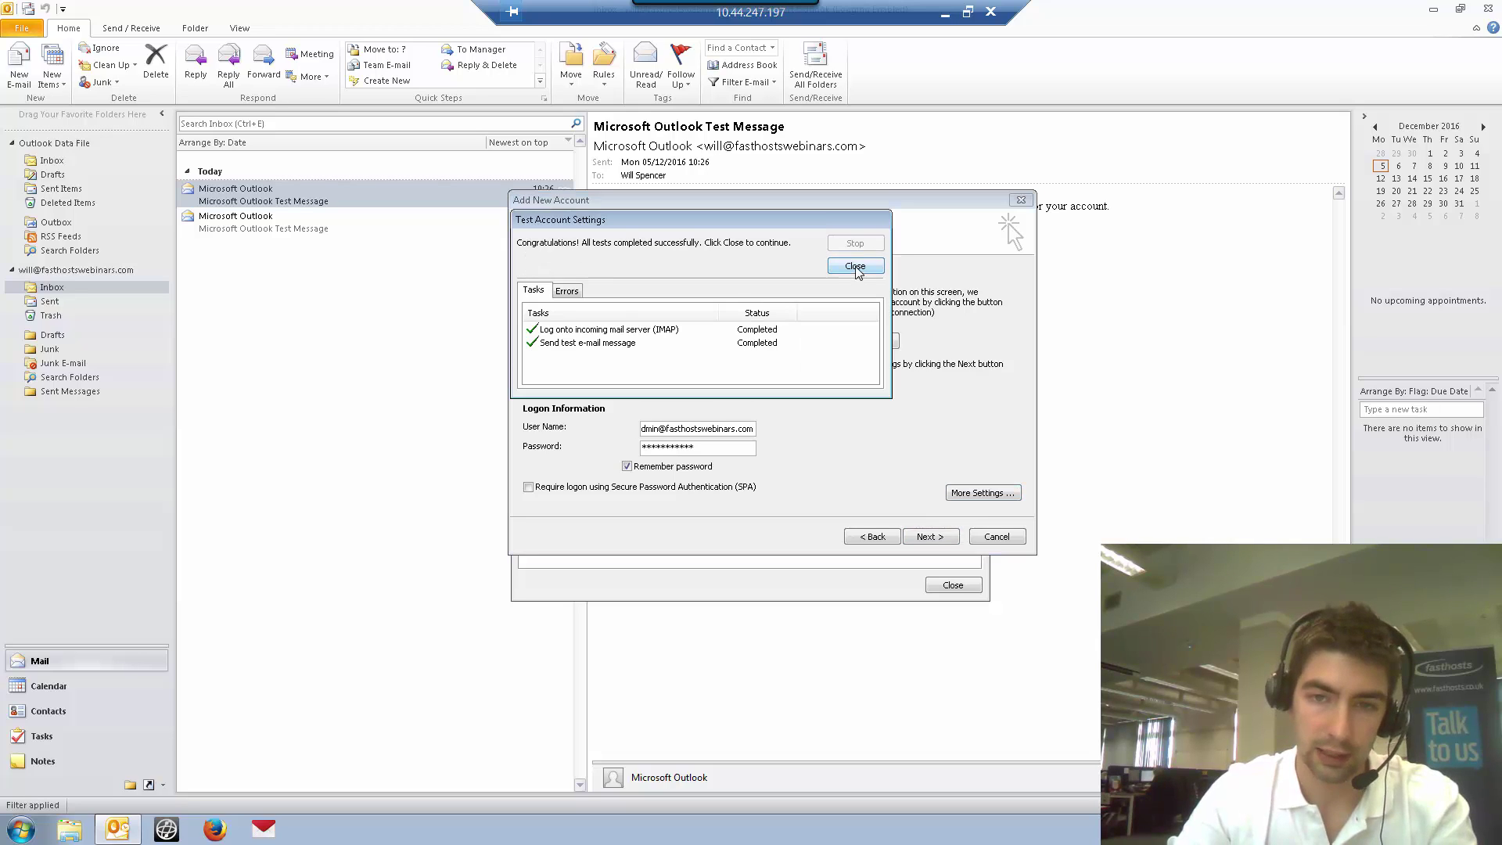
click(855, 266)
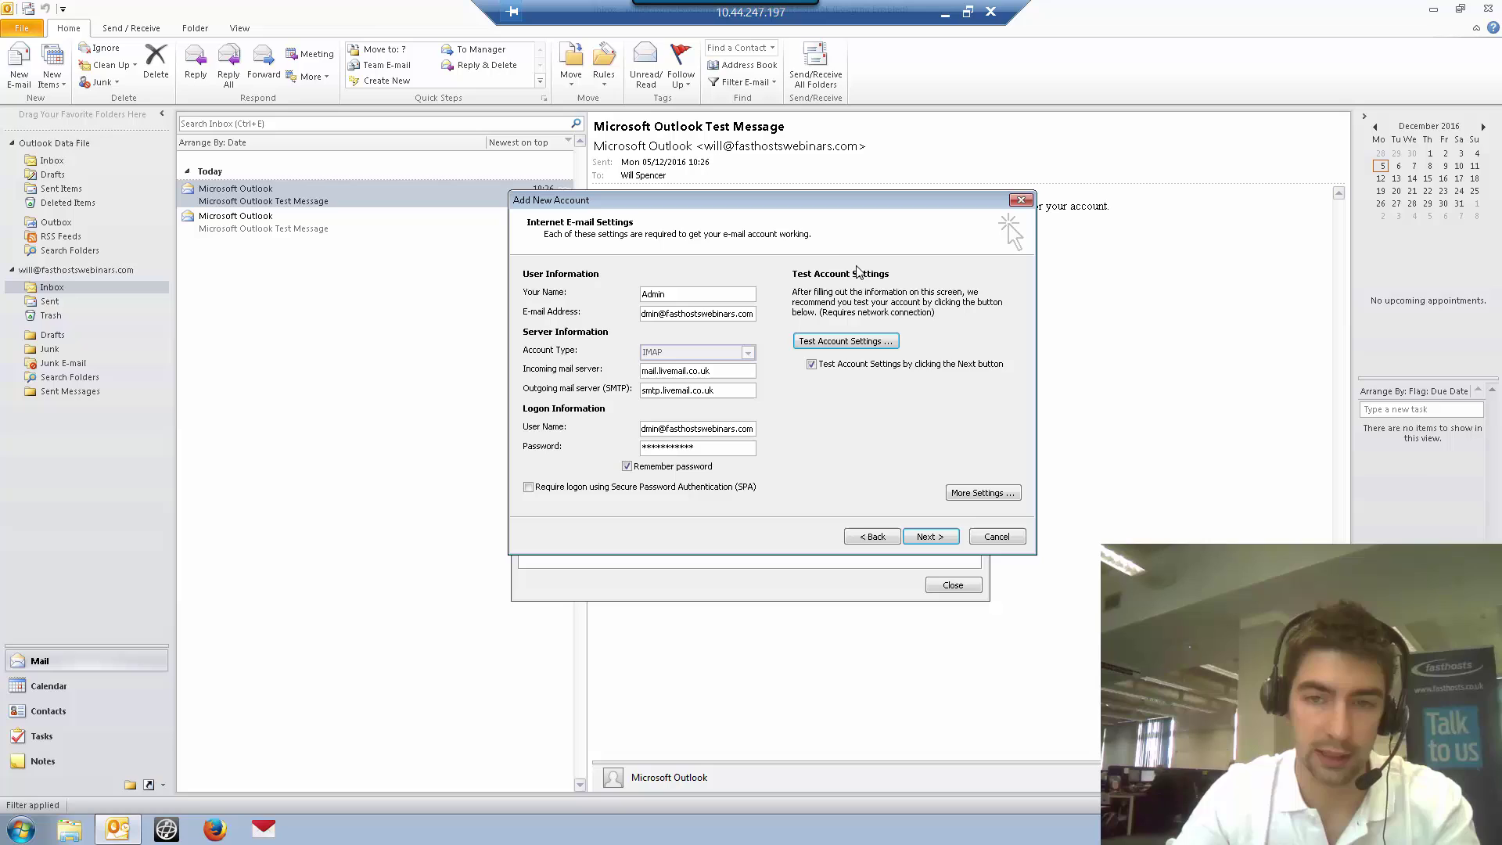
click(938, 540)
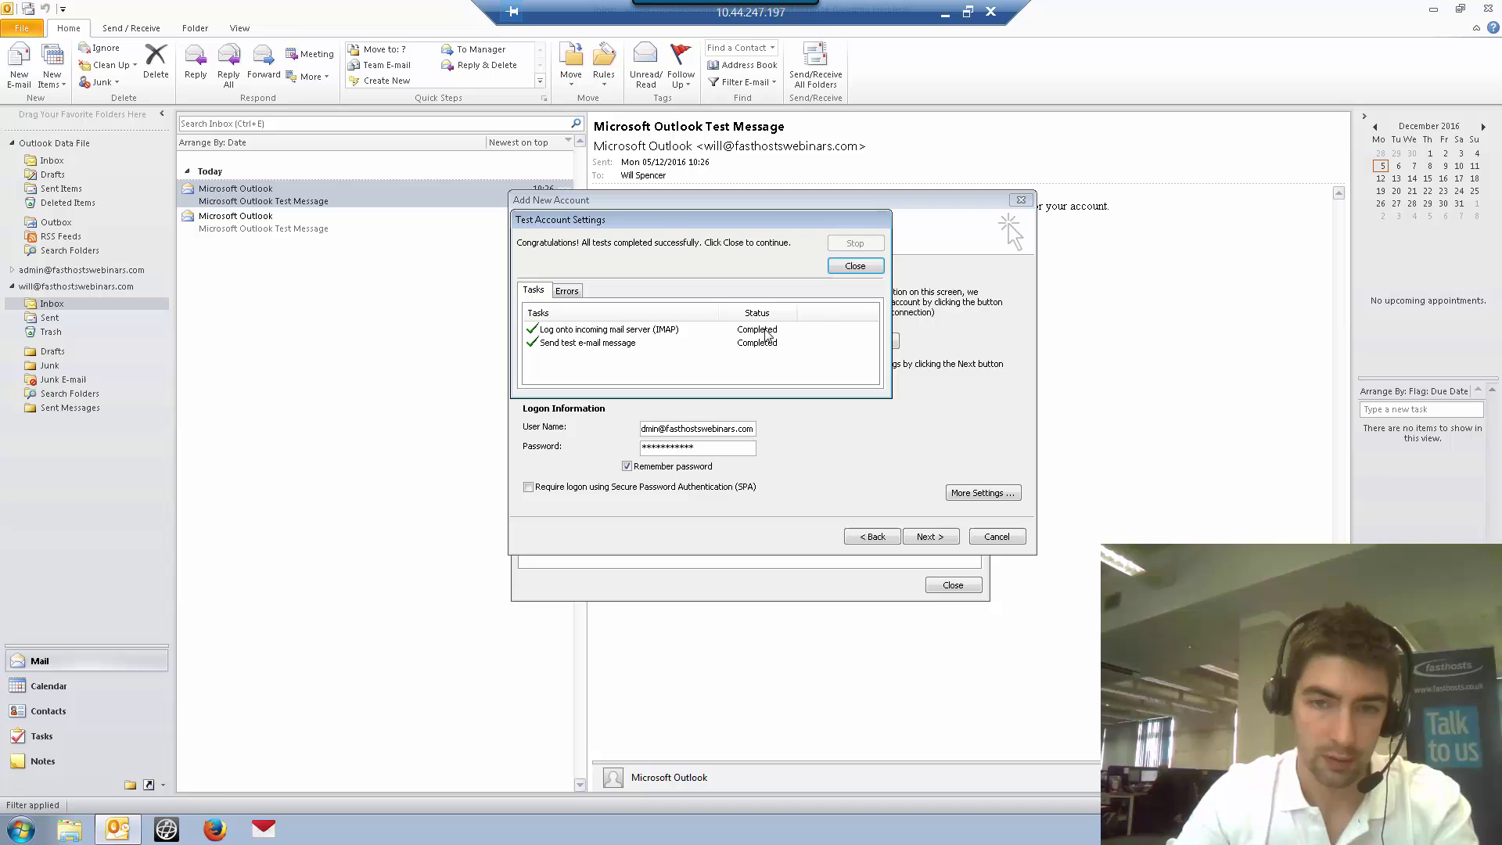
click(849, 268)
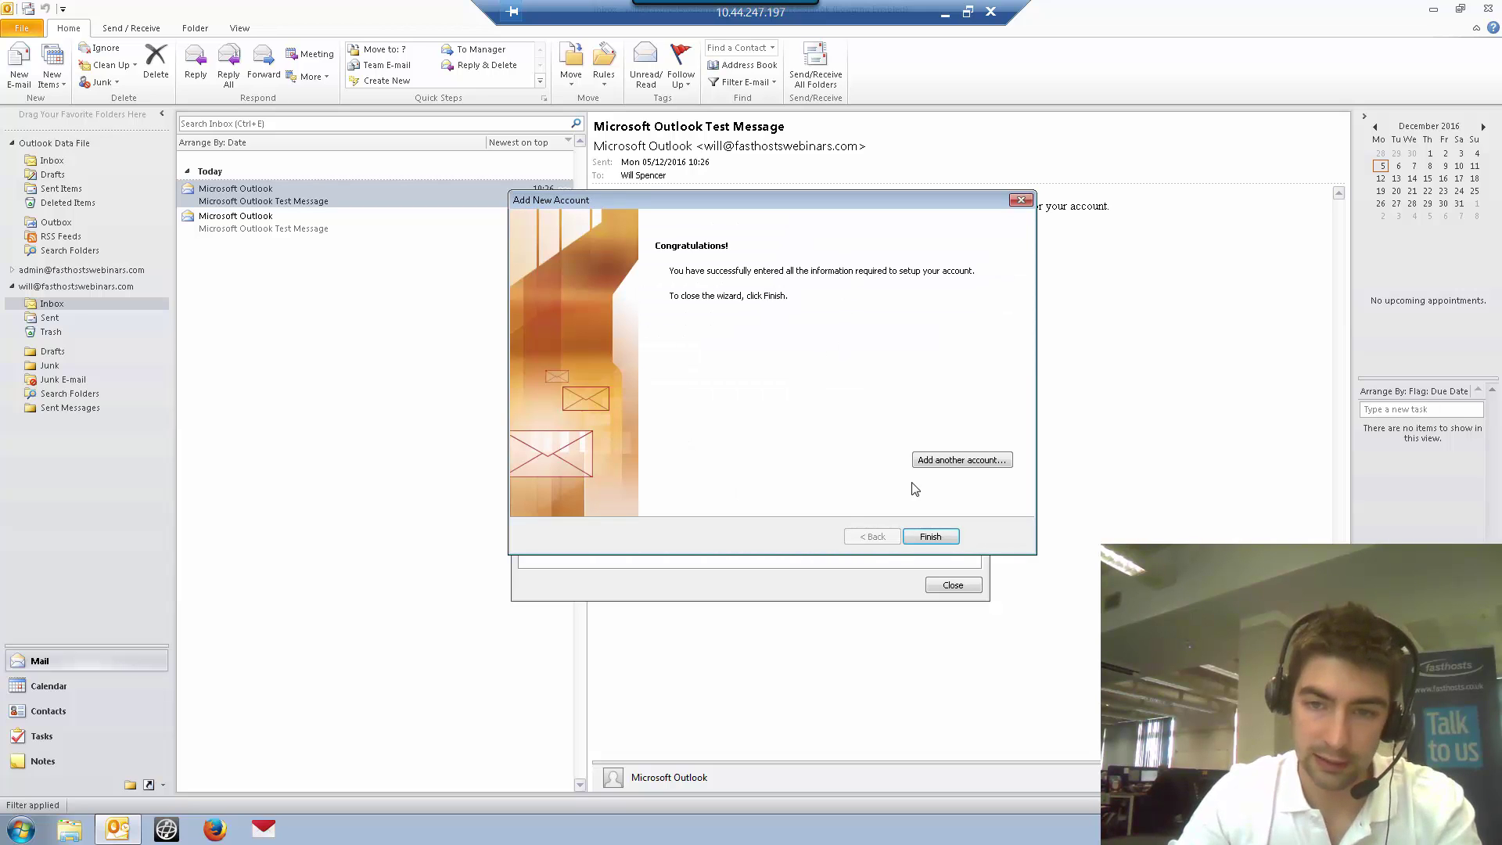
Finish the wizard and close Account Settings so the new IMAP mailbox appears in the sidebar
click(931, 537)
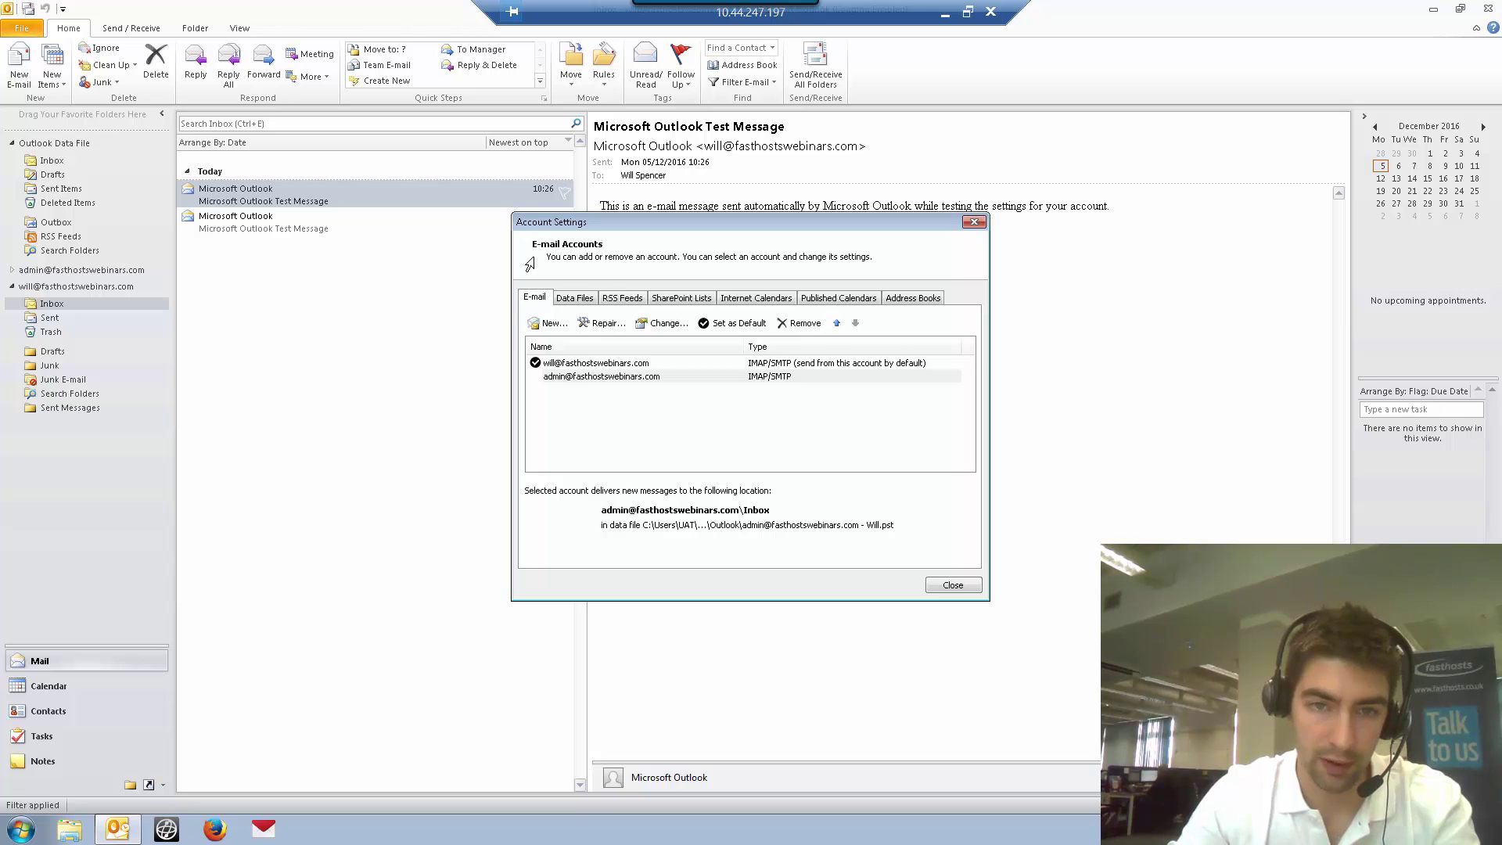
click(953, 586)
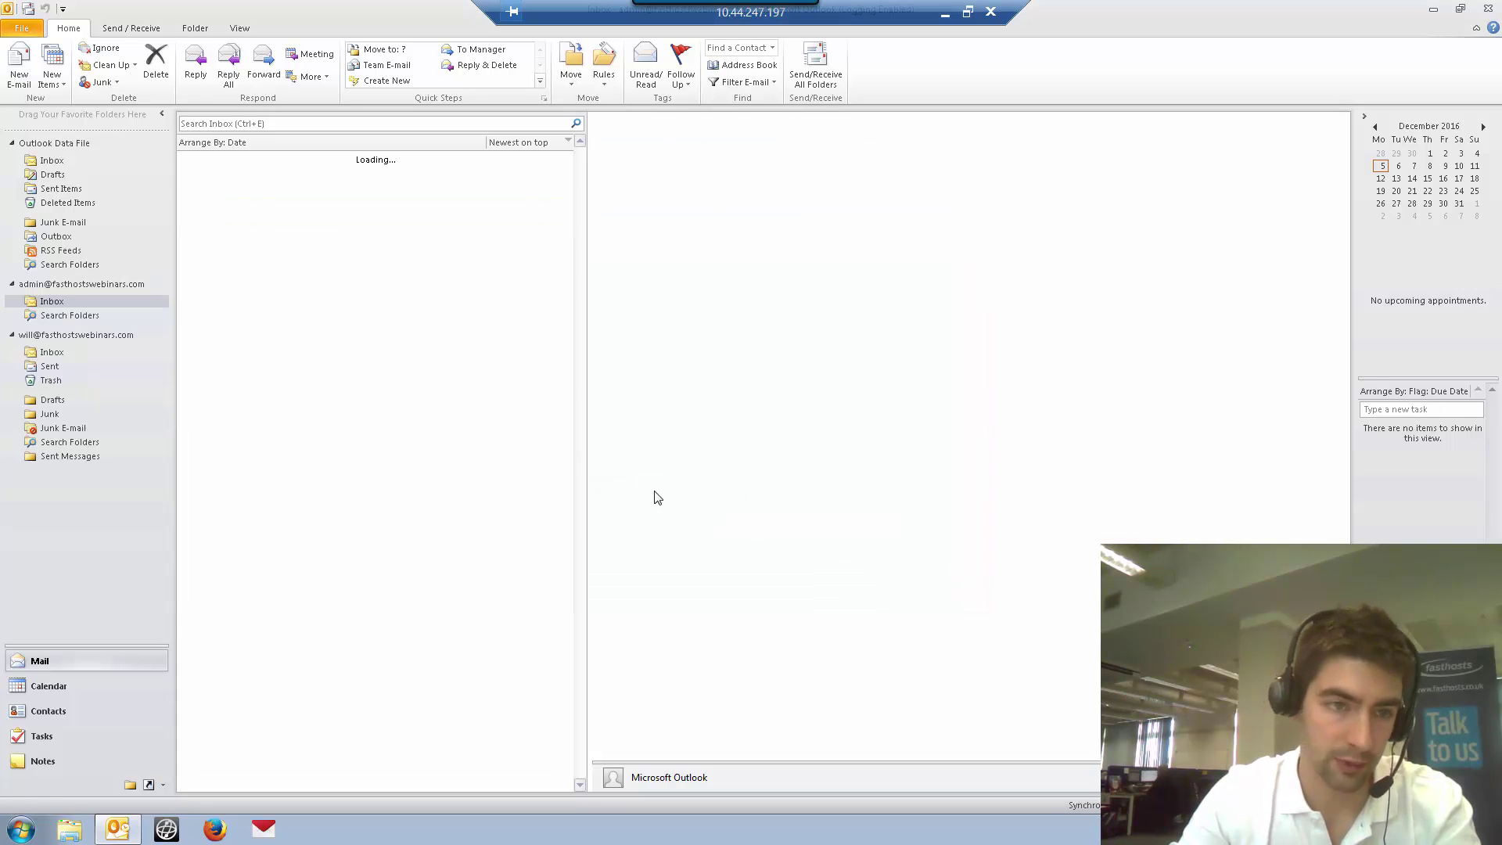